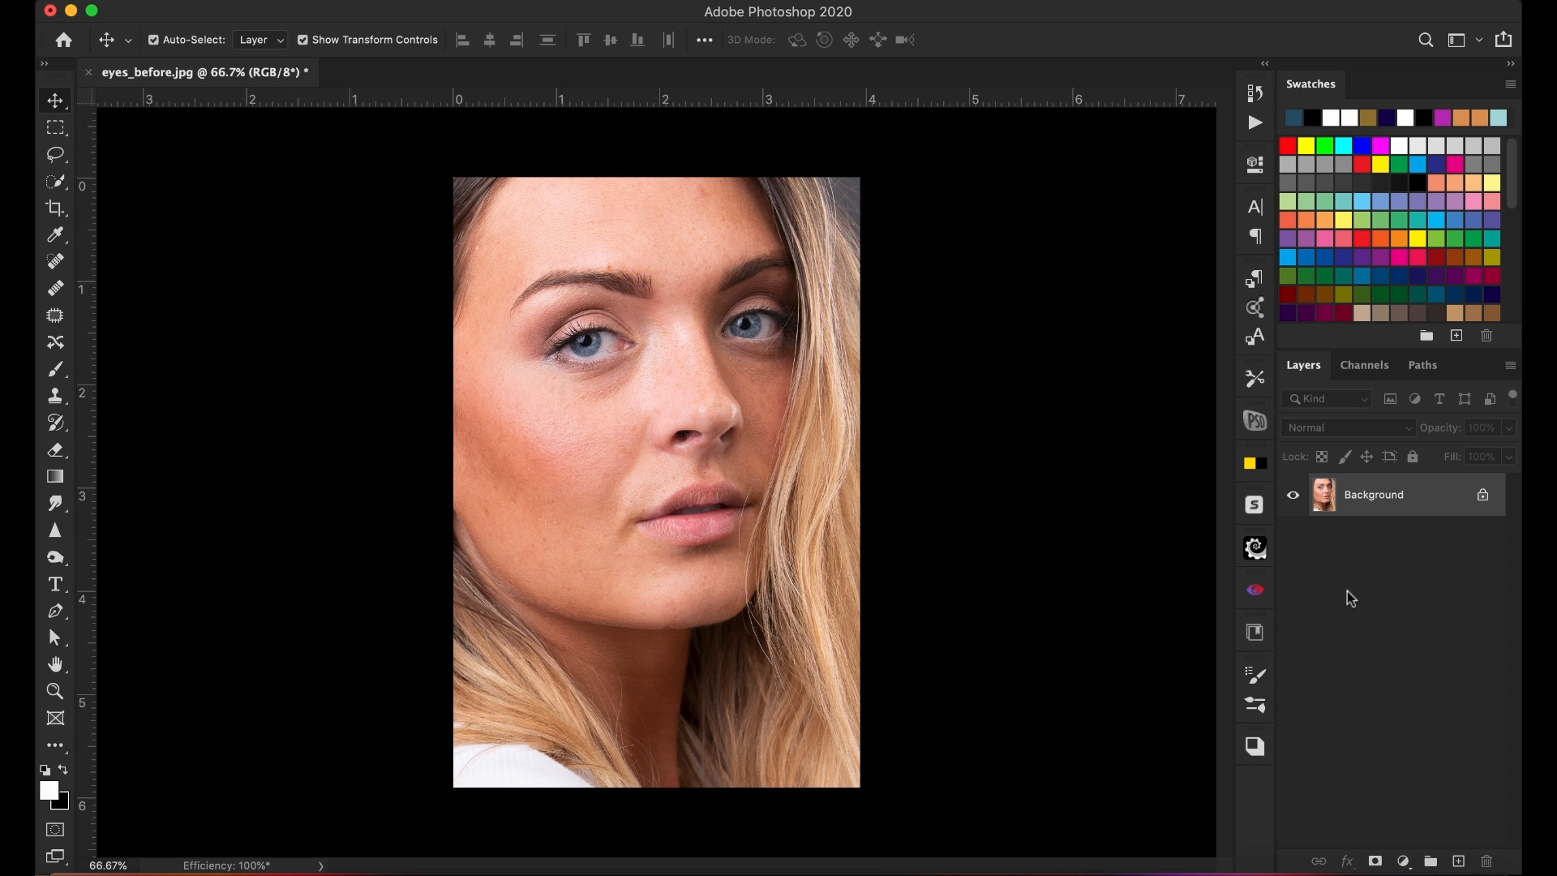
Step: Duplicate the Background layer and open the copy in the Camera Raw Filter
key("super")
key("super+j")
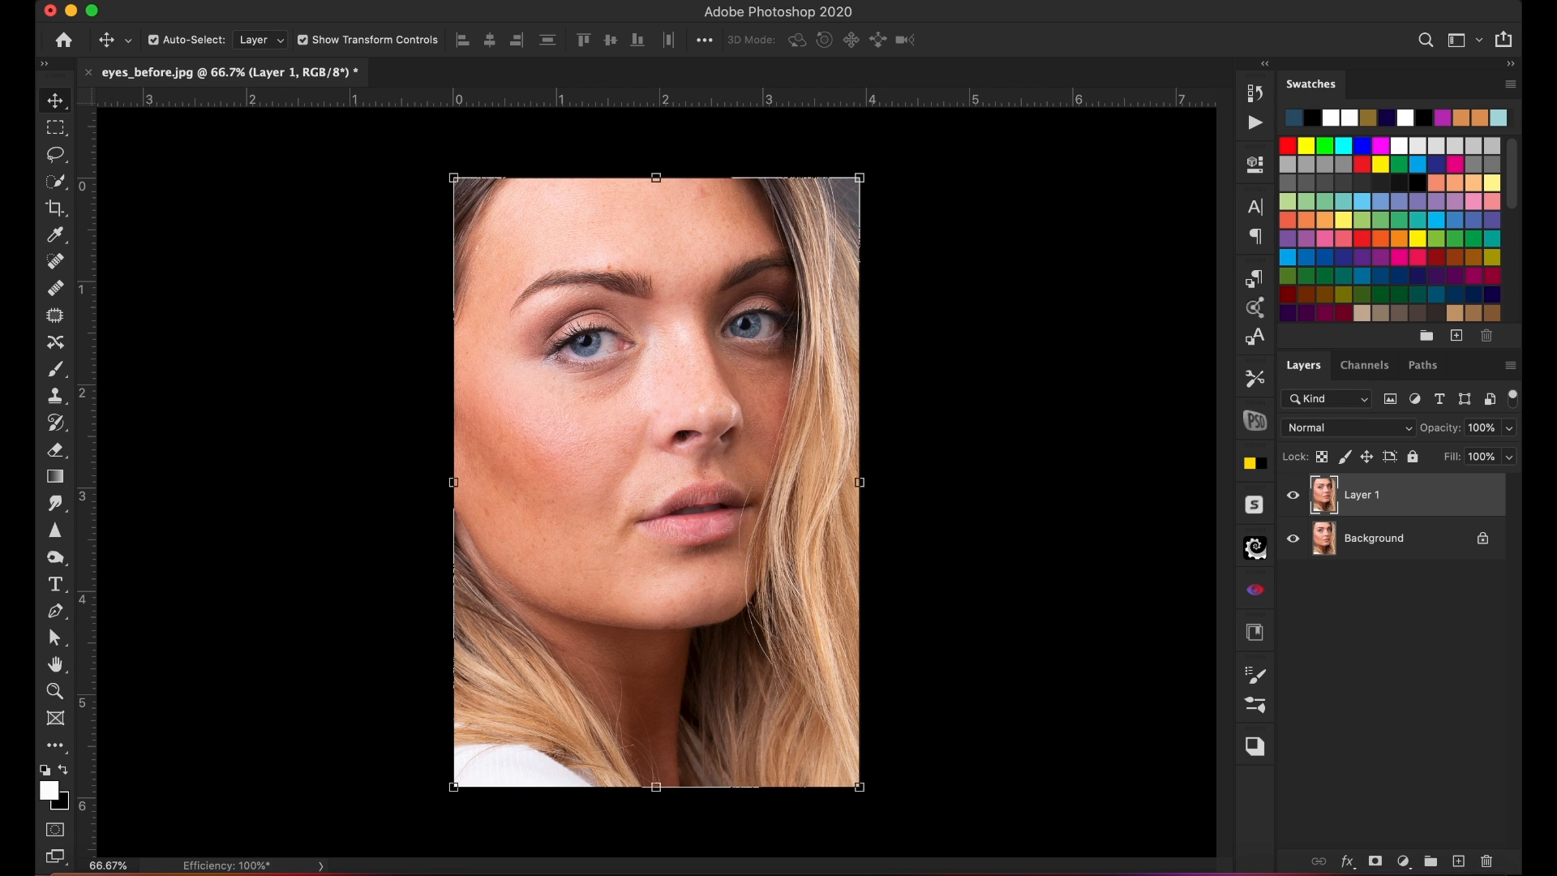
left_click(523, 6)
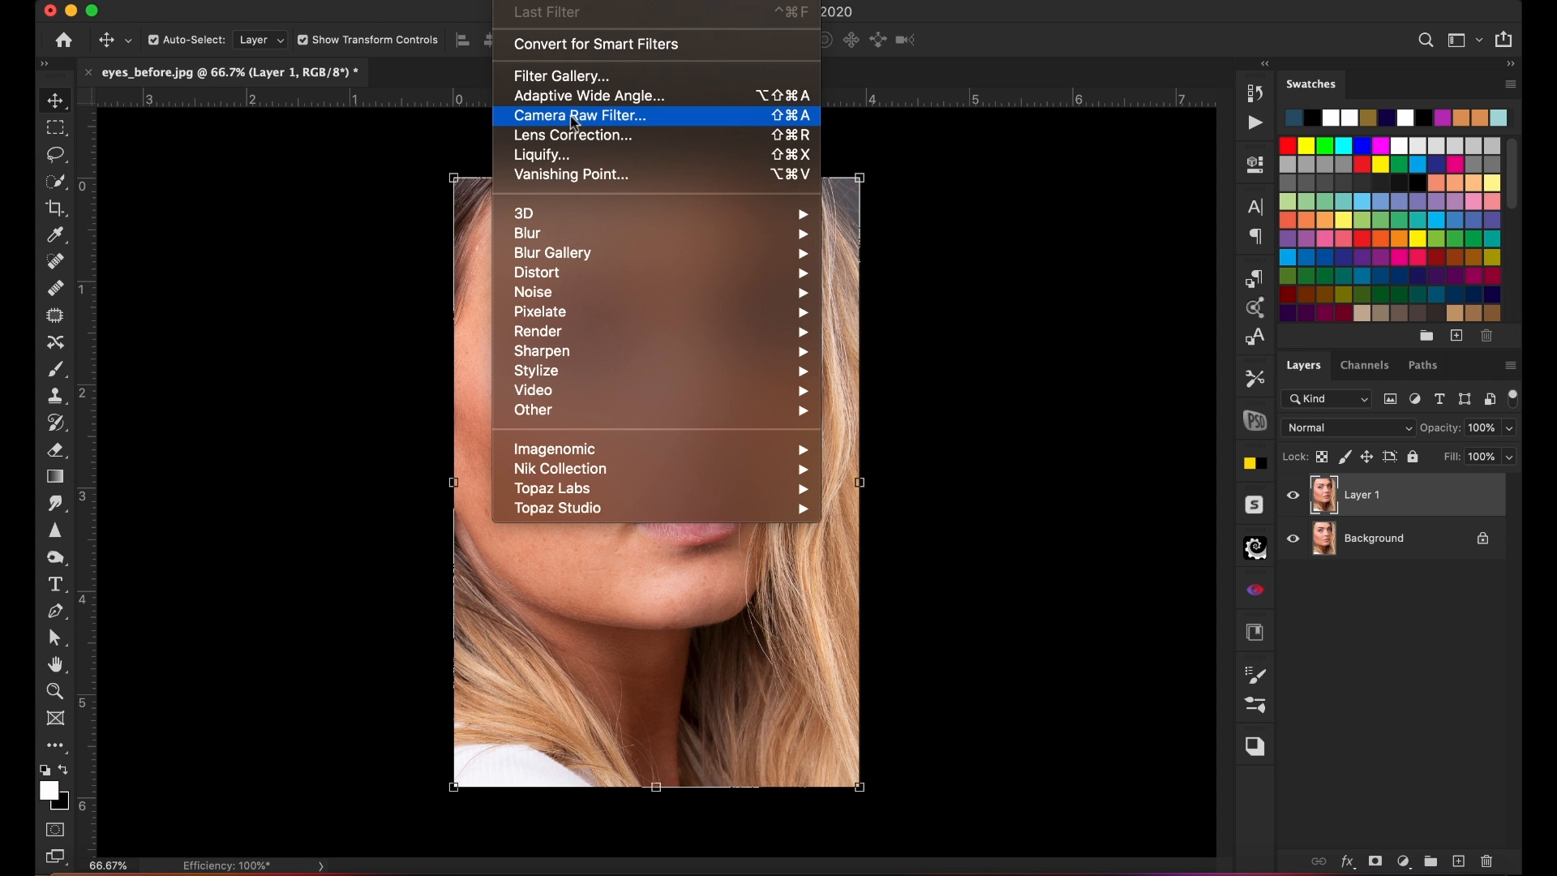
left_click(578, 118)
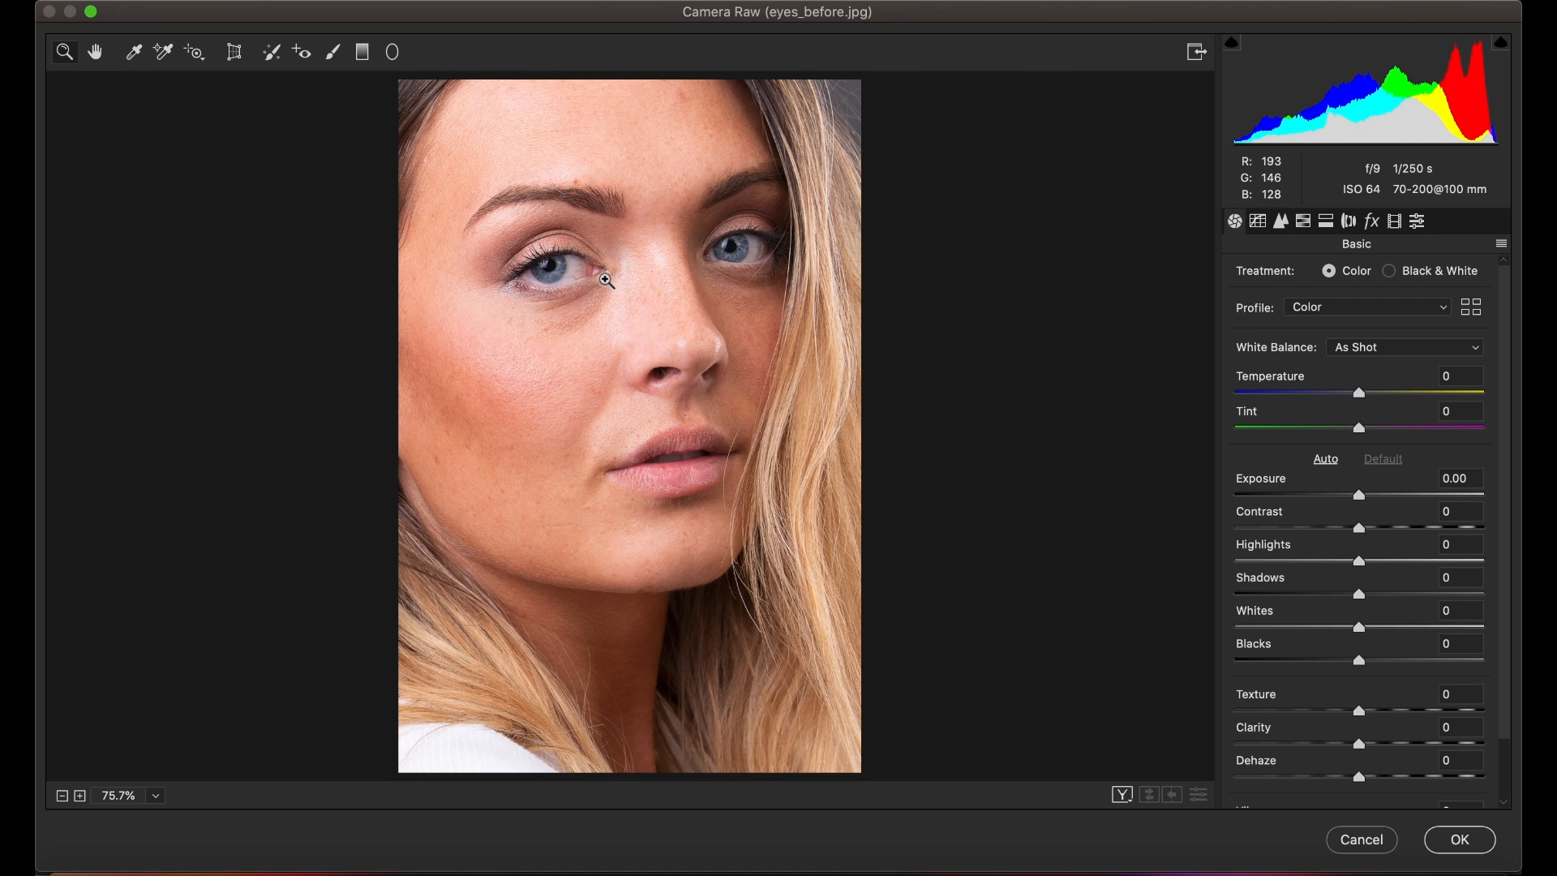
Step: Pick the Adjustment Brush with Texture at -50 and Tint at 0, and place a first brush point on the left cheek
left_click_drag(596, 315, 595, 253)
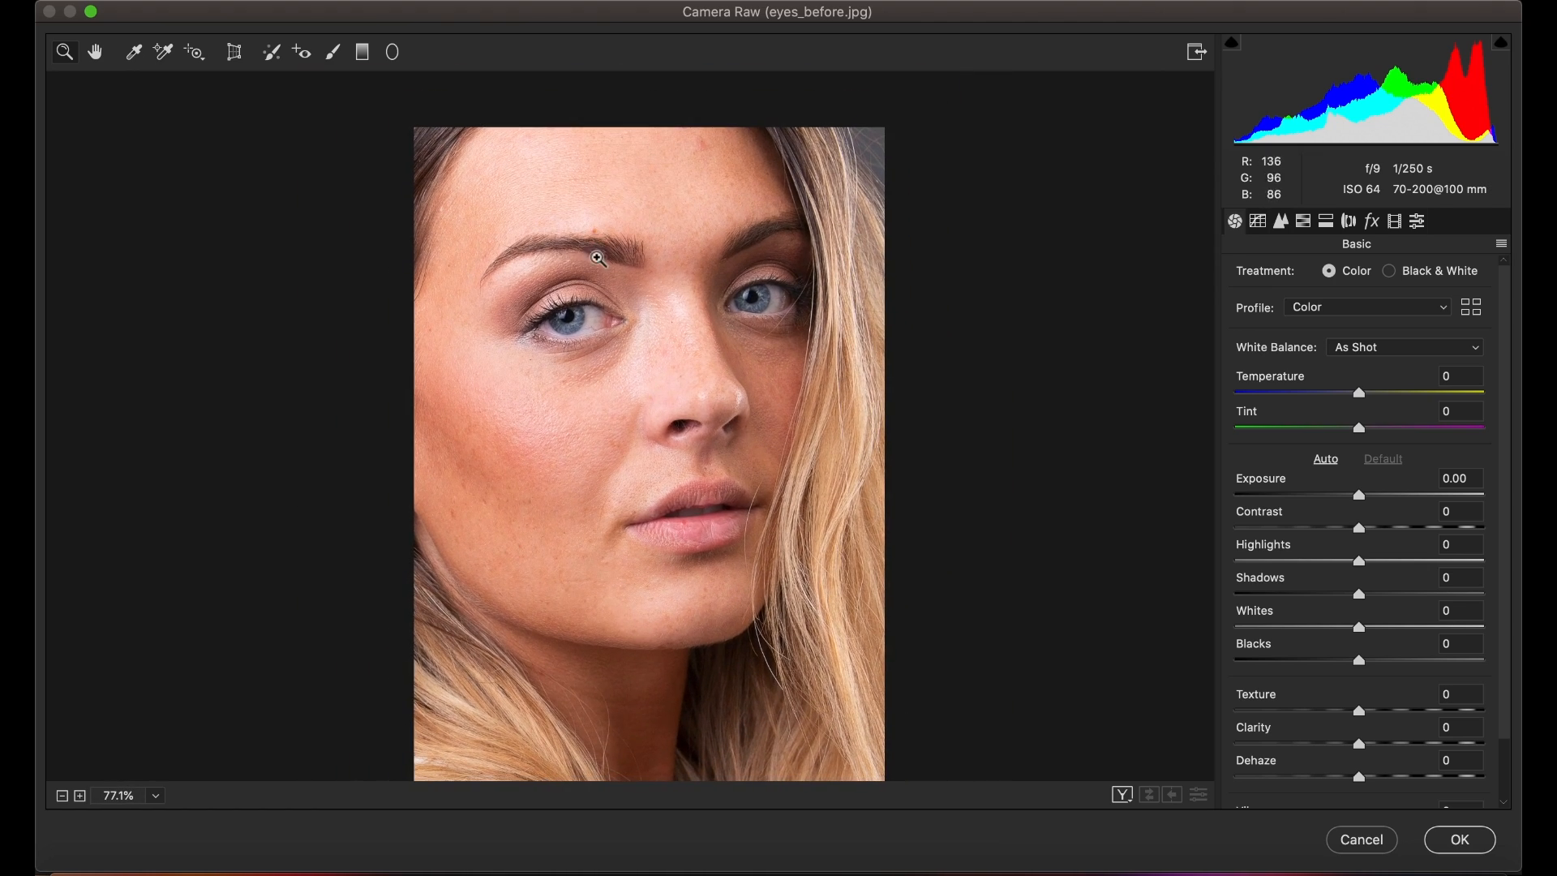
scroll(599, 343, "down", 3)
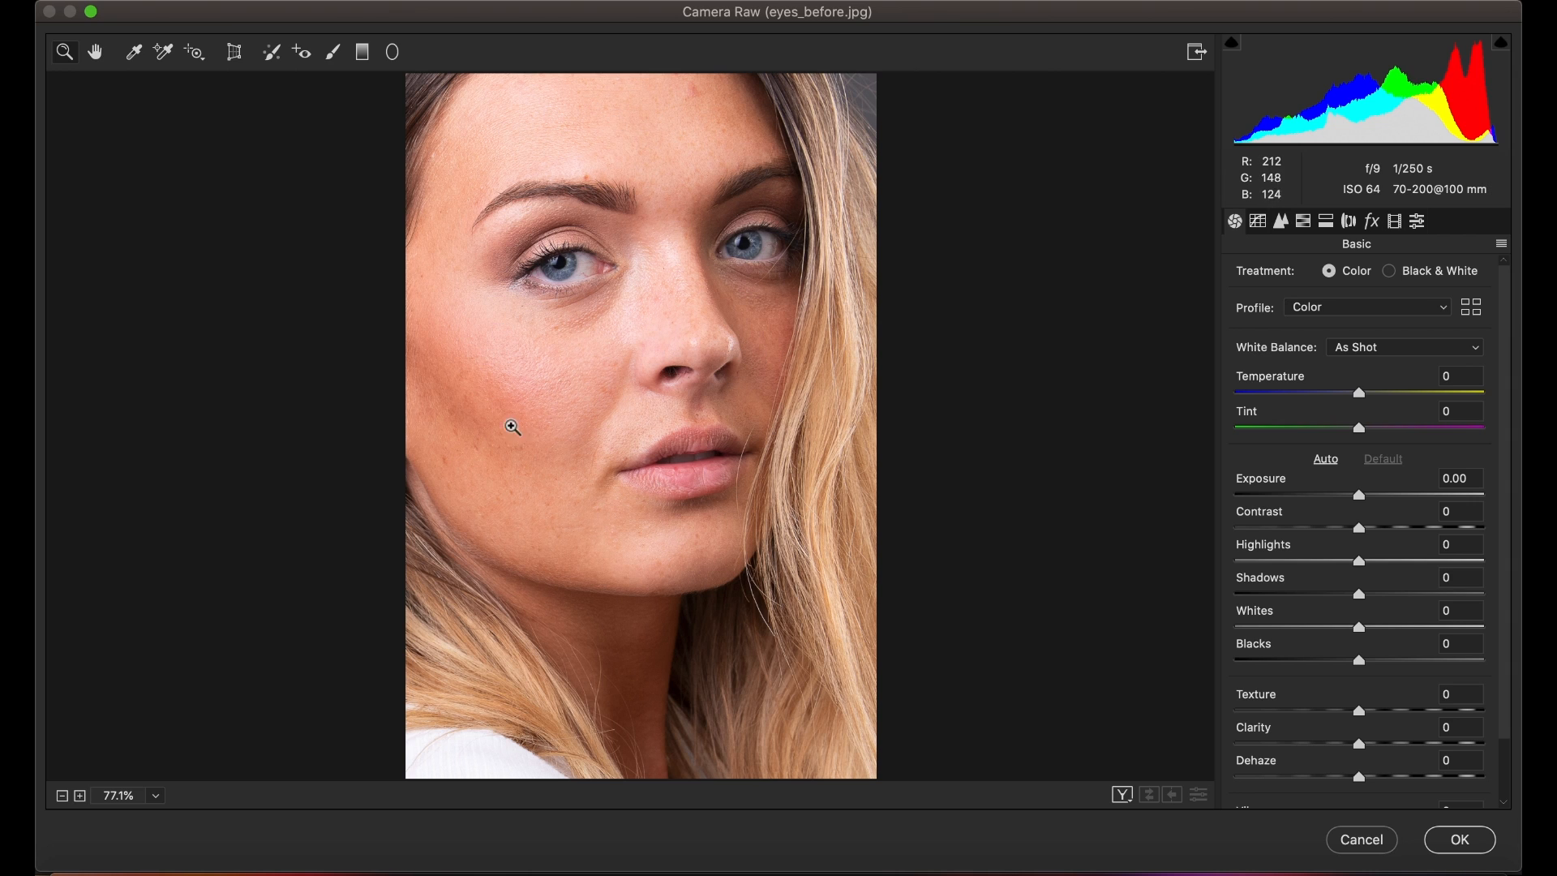
left_click_drag(475, 452, 444, 486)
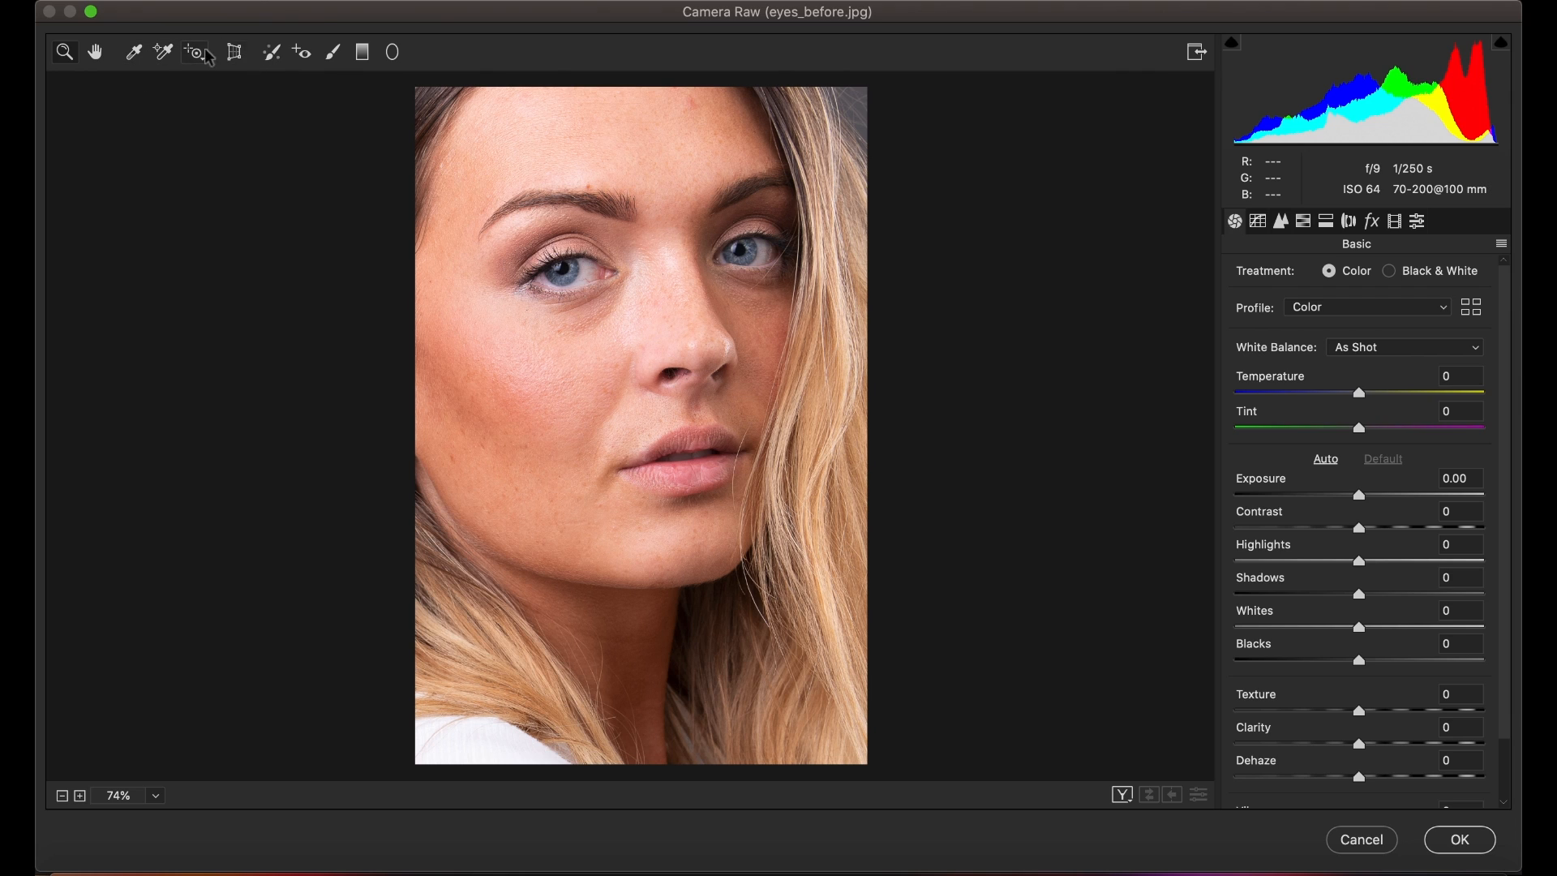
left_click(334, 52)
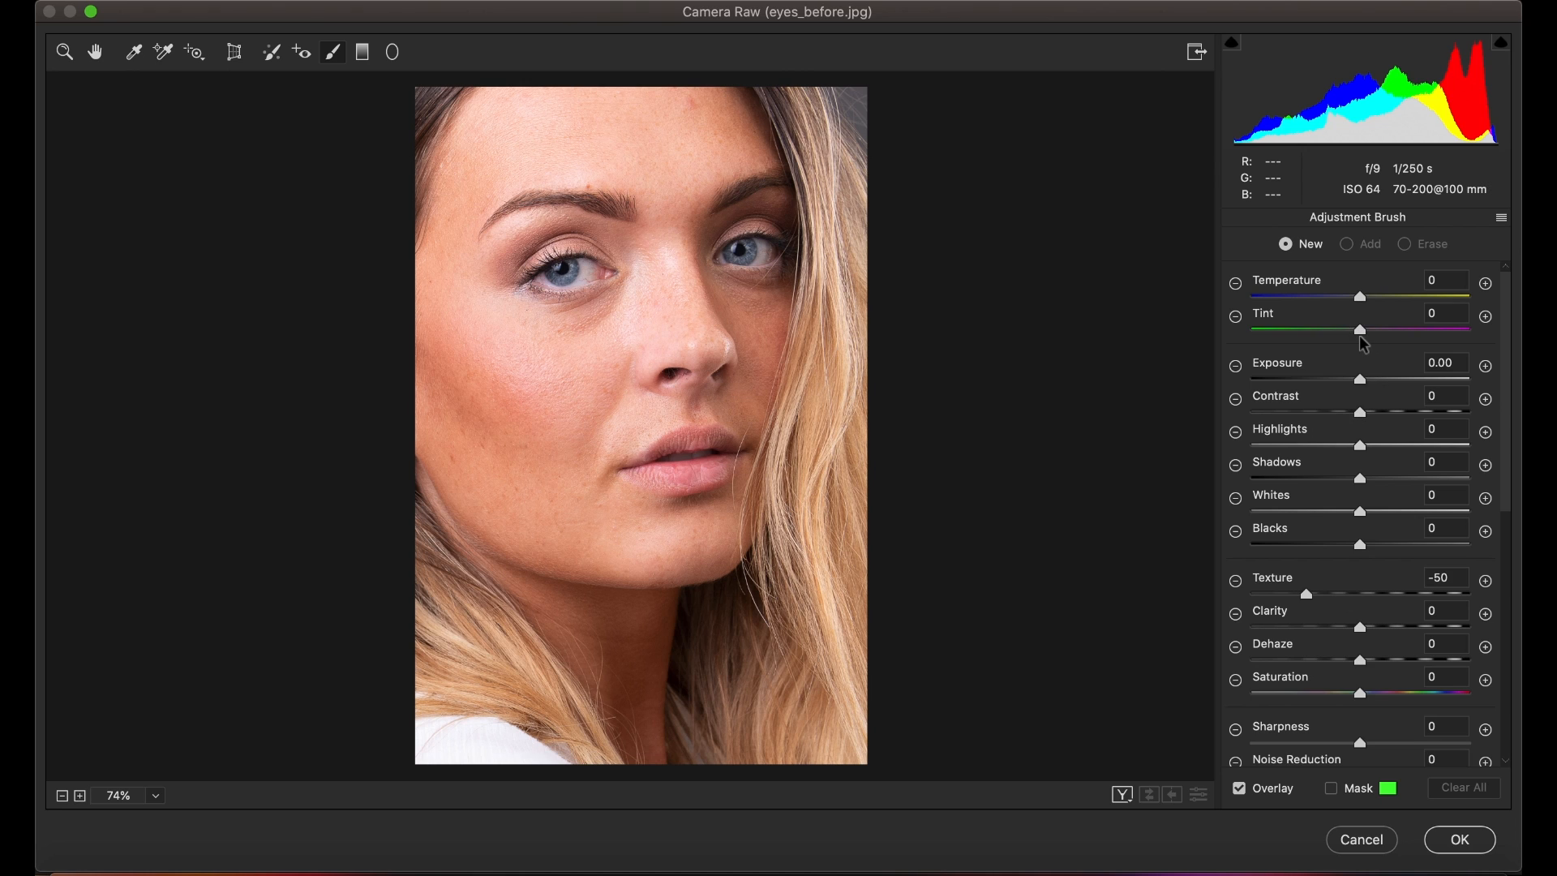
mouse_move(1365, 335)
left_mouse_down()
mouse_move(1330, 335)
mouse_move(1390, 351)
mouse_move(1343, 338)
mouse_move(1386, 357)
mouse_move(1359, 350)
mouse_move(1379, 350)
mouse_move(1358, 354)
mouse_move(1368, 364)
left_mouse_up()
left_click_drag(1368, 362, 1371, 357)
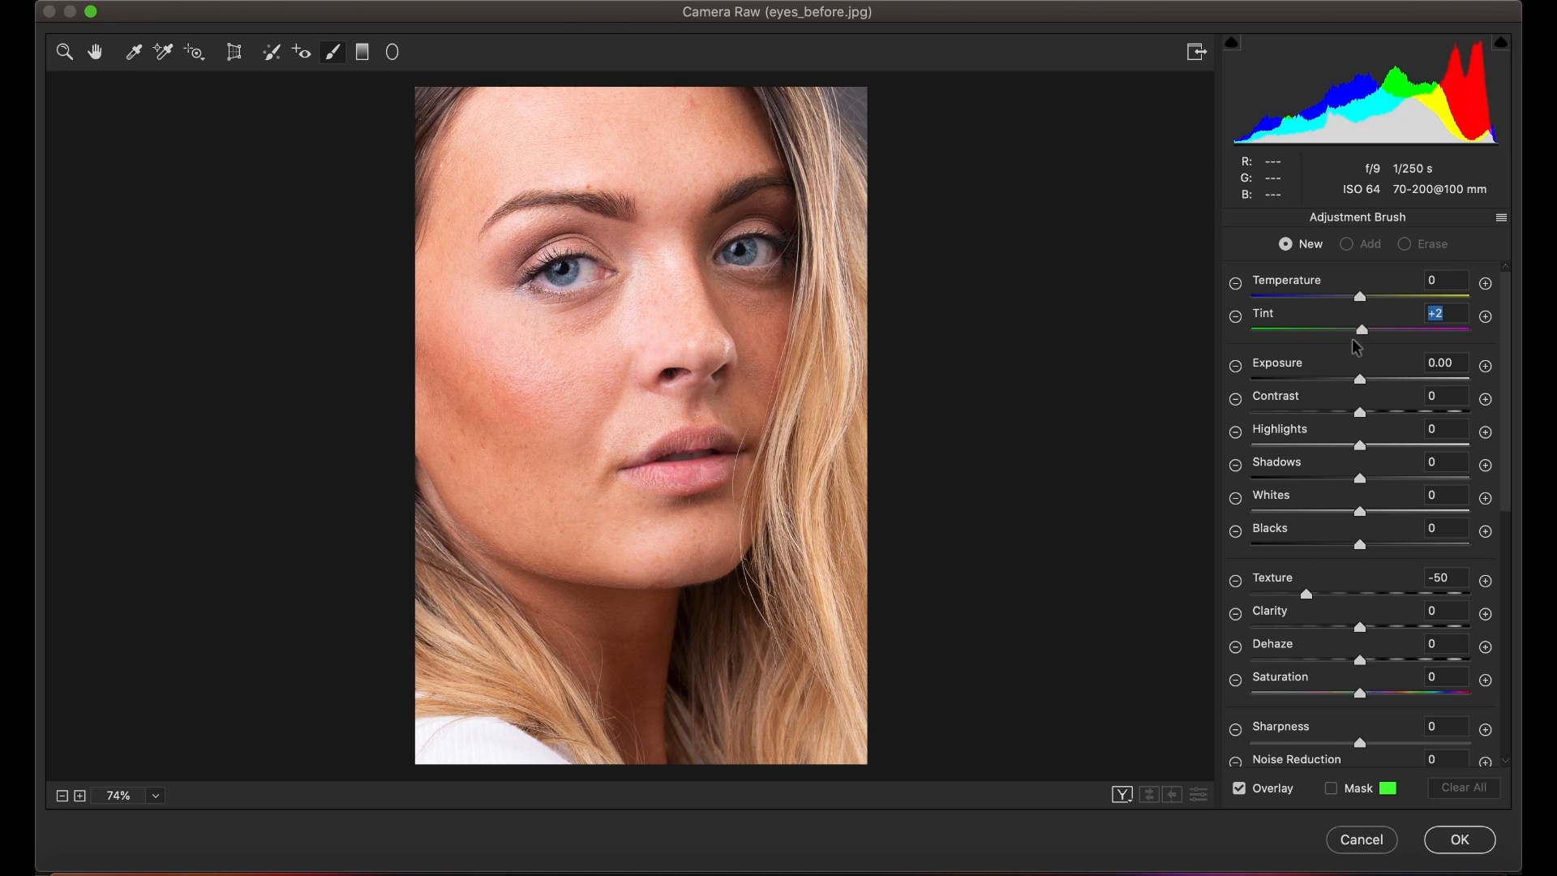
left_click(1238, 317)
left_click(1485, 318)
left_click(1236, 317)
left_click(1361, 331)
left_click(518, 369)
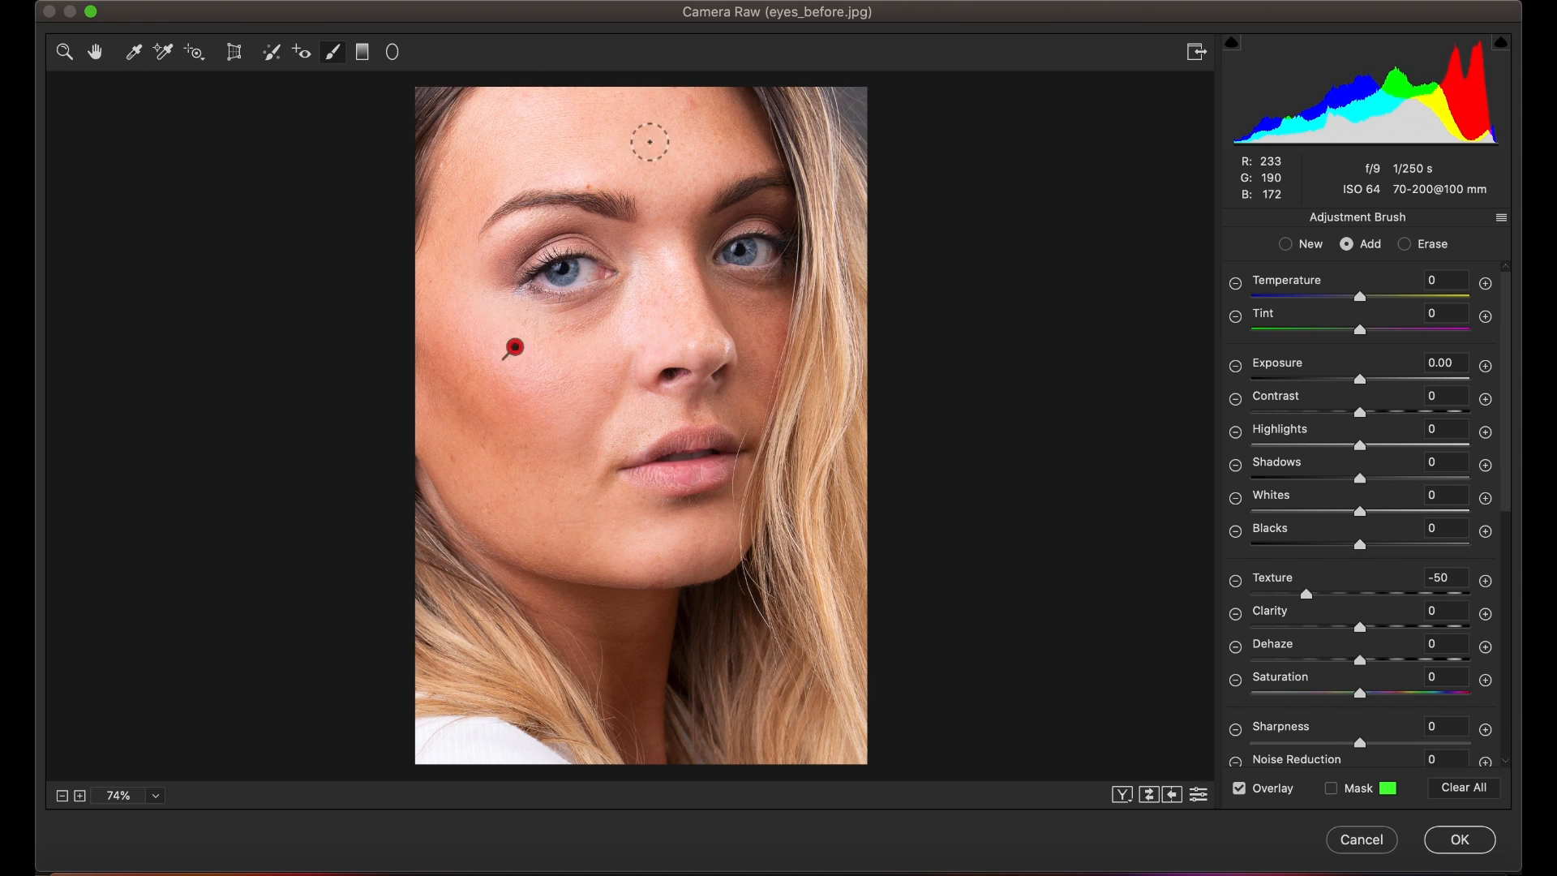
Step: Show the mask overlay and paint the brush over the forehead, cheeks, nose, chin and jaw skin
key("y")
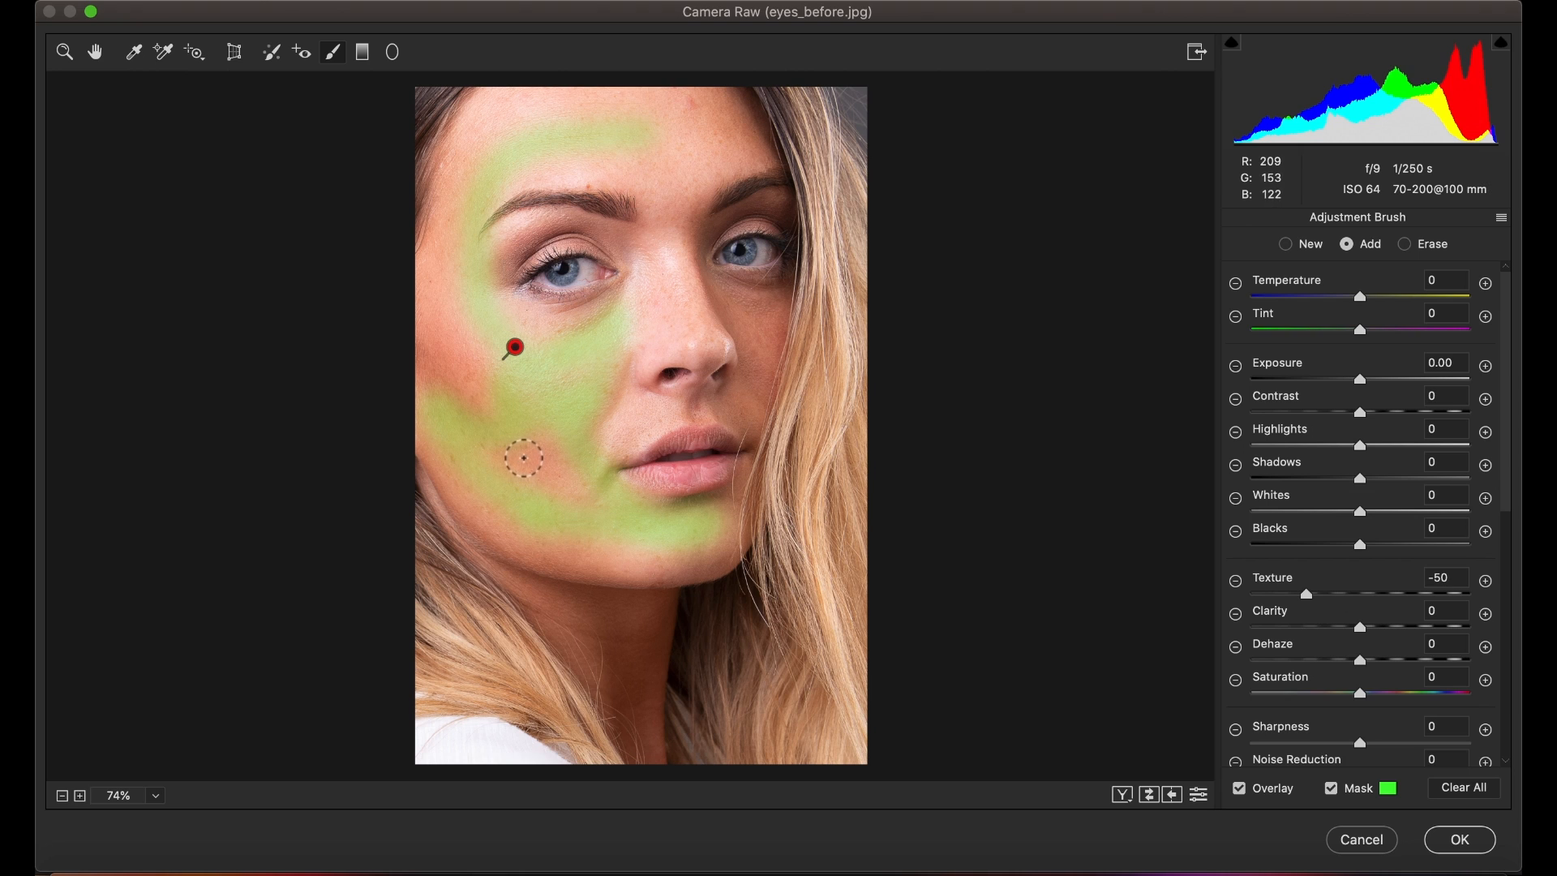
mouse_move(525, 454)
left_mouse_down()
mouse_move(550, 426)
mouse_move(528, 465)
mouse_move(563, 455)
mouse_move(559, 495)
left_mouse_up()
mouse_move(600, 546)
left_mouse_down()
mouse_move(686, 559)
mouse_move(728, 529)
mouse_move(558, 547)
mouse_move(471, 514)
mouse_move(434, 424)
mouse_move(440, 337)
mouse_move(474, 400)
mouse_move(463, 325)
mouse_move(451, 345)
mouse_move(441, 324)
mouse_move(447, 368)
left_mouse_up()
mouse_move(505, 426)
left_mouse_down()
mouse_move(460, 370)
mouse_move(508, 434)
mouse_move(476, 411)
left_mouse_up()
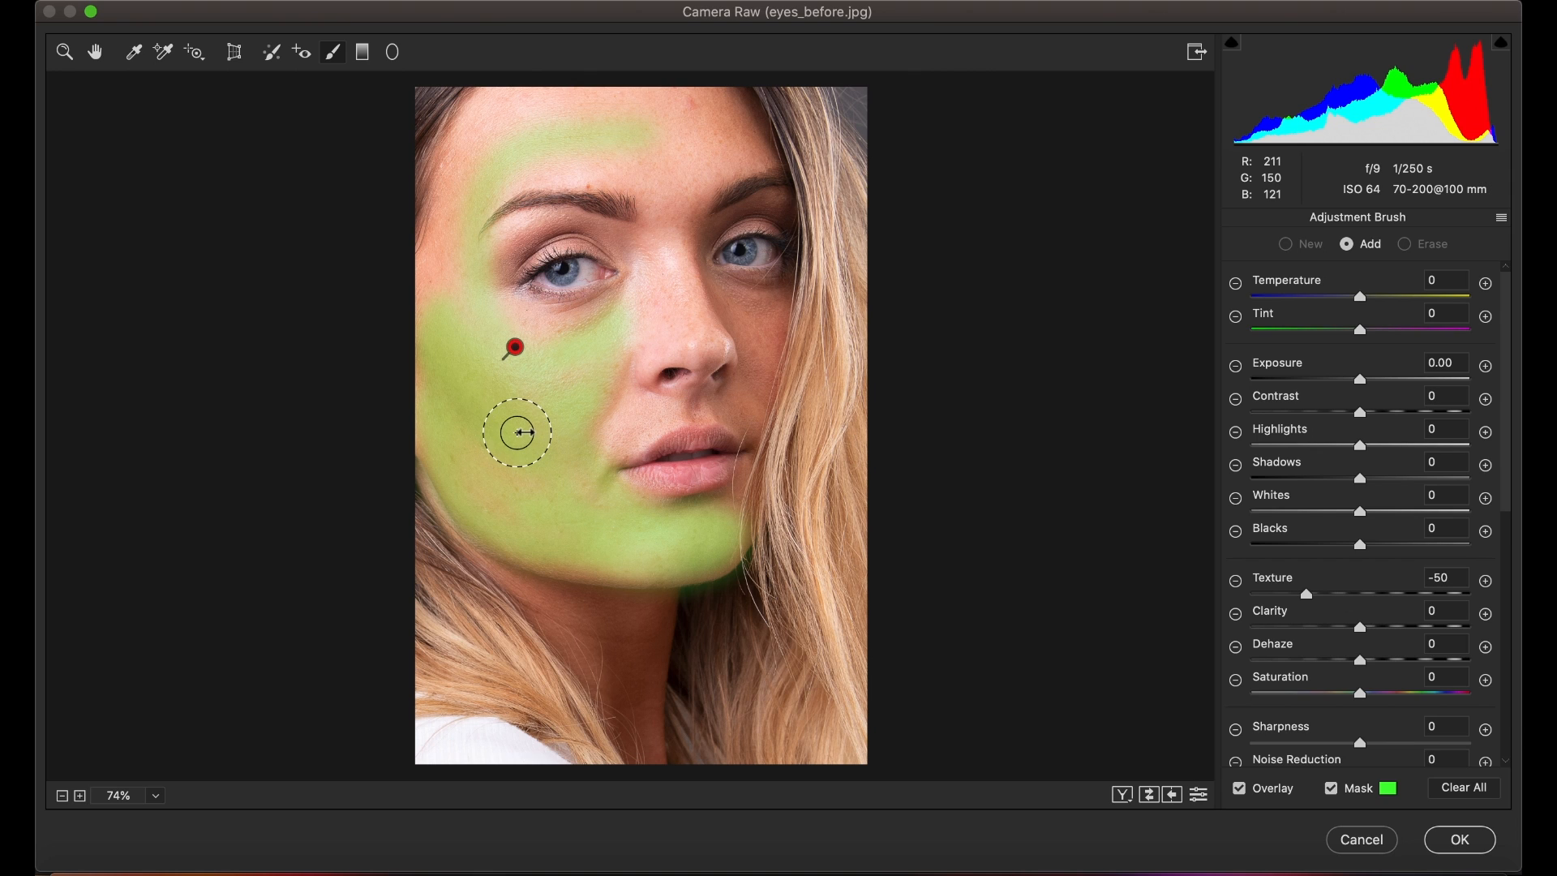
mouse_move(469, 139)
left_mouse_down()
mouse_move(444, 322)
mouse_move(428, 217)
mouse_move(447, 406)
mouse_move(438, 392)
mouse_move(495, 397)
mouse_move(499, 469)
mouse_move(545, 497)
mouse_move(523, 473)
mouse_move(514, 358)
mouse_move(568, 362)
mouse_move(610, 341)
mouse_move(583, 392)
mouse_move(571, 491)
mouse_move(574, 459)
mouse_move(570, 486)
mouse_move(454, 274)
mouse_move(461, 174)
mouse_move(512, 120)
mouse_move(481, 137)
mouse_move(540, 103)
mouse_move(600, 112)
mouse_move(484, 122)
mouse_move(528, 99)
mouse_move(718, 109)
mouse_move(493, 181)
mouse_move(469, 133)
mouse_move(449, 154)
mouse_move(497, 110)
mouse_move(622, 148)
mouse_move(477, 192)
mouse_move(515, 146)
mouse_move(579, 132)
mouse_move(647, 159)
mouse_move(674, 193)
mouse_move(686, 168)
mouse_move(747, 140)
mouse_move(725, 95)
mouse_move(731, 144)
mouse_move(676, 184)
mouse_move(579, 164)
mouse_move(654, 198)
mouse_move(668, 283)
mouse_move(631, 327)
mouse_move(647, 312)
mouse_move(638, 332)
mouse_move(698, 322)
mouse_move(646, 343)
mouse_move(597, 414)
mouse_move(629, 421)
mouse_move(605, 424)
mouse_move(695, 320)
mouse_move(751, 324)
mouse_move(671, 243)
mouse_move(576, 341)
mouse_move(492, 339)
mouse_move(497, 219)
mouse_move(619, 194)
mouse_move(582, 167)
mouse_move(467, 190)
mouse_move(498, 355)
mouse_move(563, 417)
mouse_move(622, 417)
mouse_move(601, 410)
mouse_move(622, 333)
mouse_move(685, 313)
mouse_move(625, 378)
left_mouse_up()
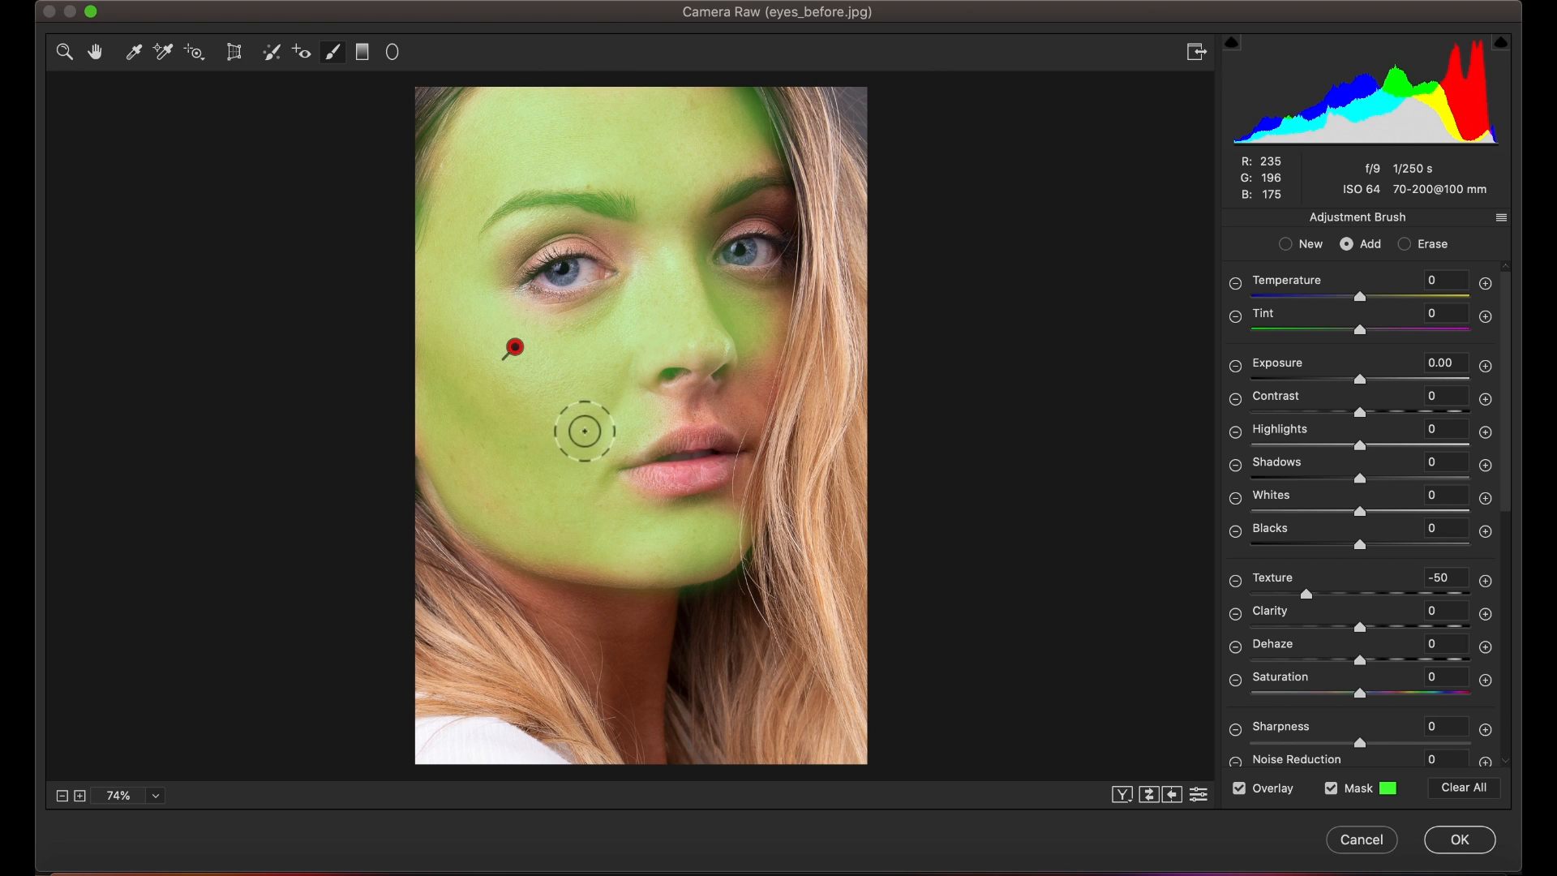
left_click_drag(560, 436, 551, 448)
mouse_move(666, 419)
left_mouse_down()
mouse_move(729, 411)
mouse_move(611, 446)
mouse_move(658, 419)
mouse_move(750, 421)
mouse_move(774, 317)
mouse_move(753, 352)
left_mouse_up()
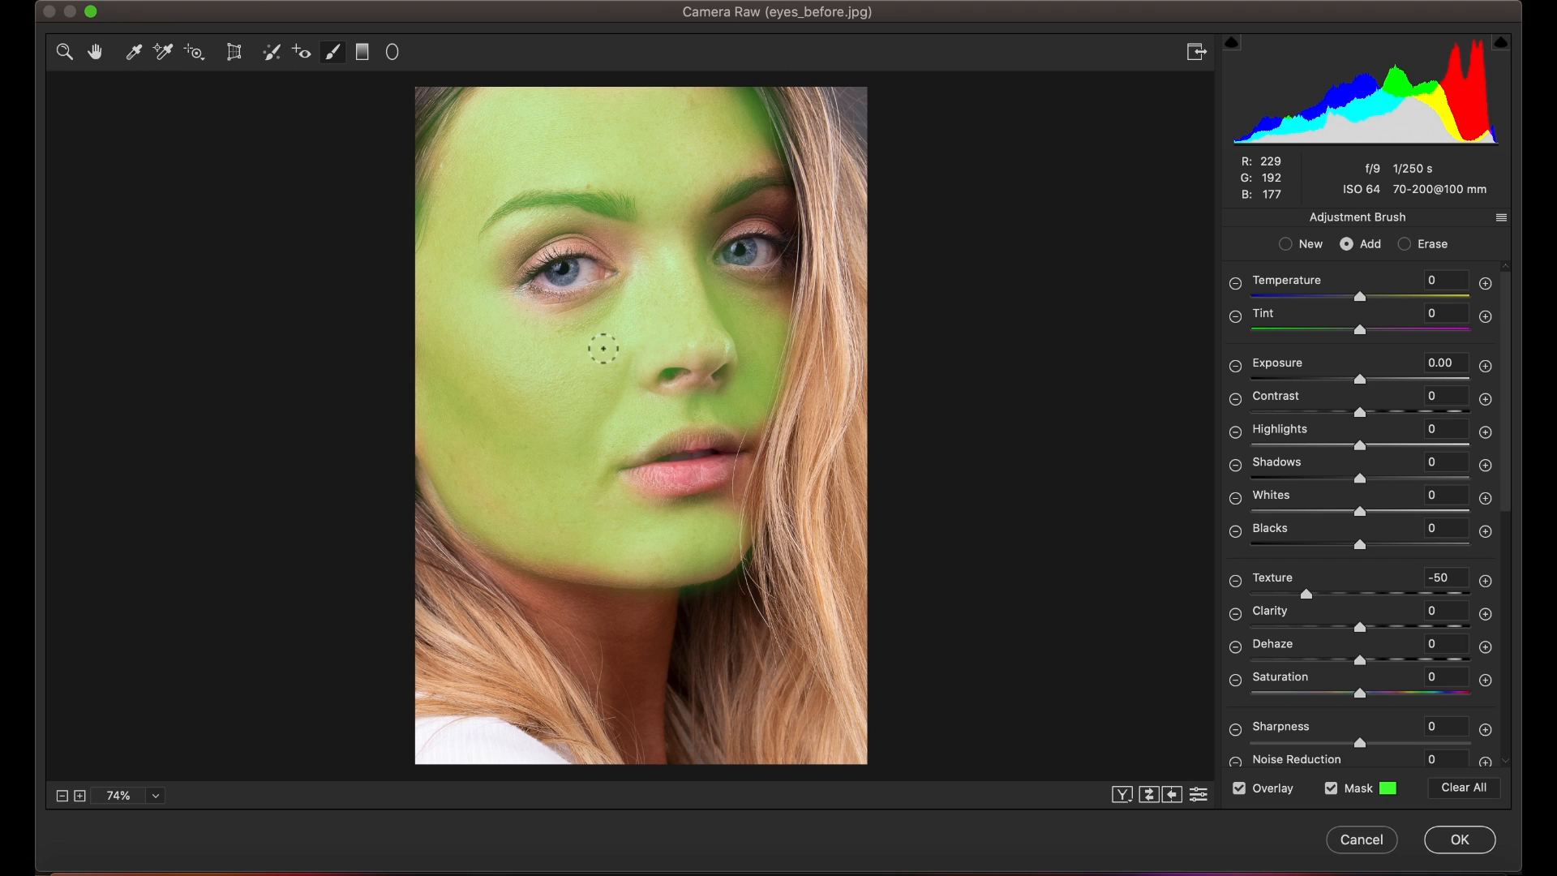
left_click_drag(579, 341, 594, 327)
mouse_move(771, 305)
left_mouse_down()
mouse_move(720, 306)
mouse_move(768, 313)
mouse_move(748, 296)
mouse_move(770, 299)
mouse_move(740, 330)
mouse_move(730, 380)
left_mouse_up()
mouse_move(616, 517)
left_mouse_down()
mouse_move(674, 521)
mouse_move(668, 538)
left_mouse_up()
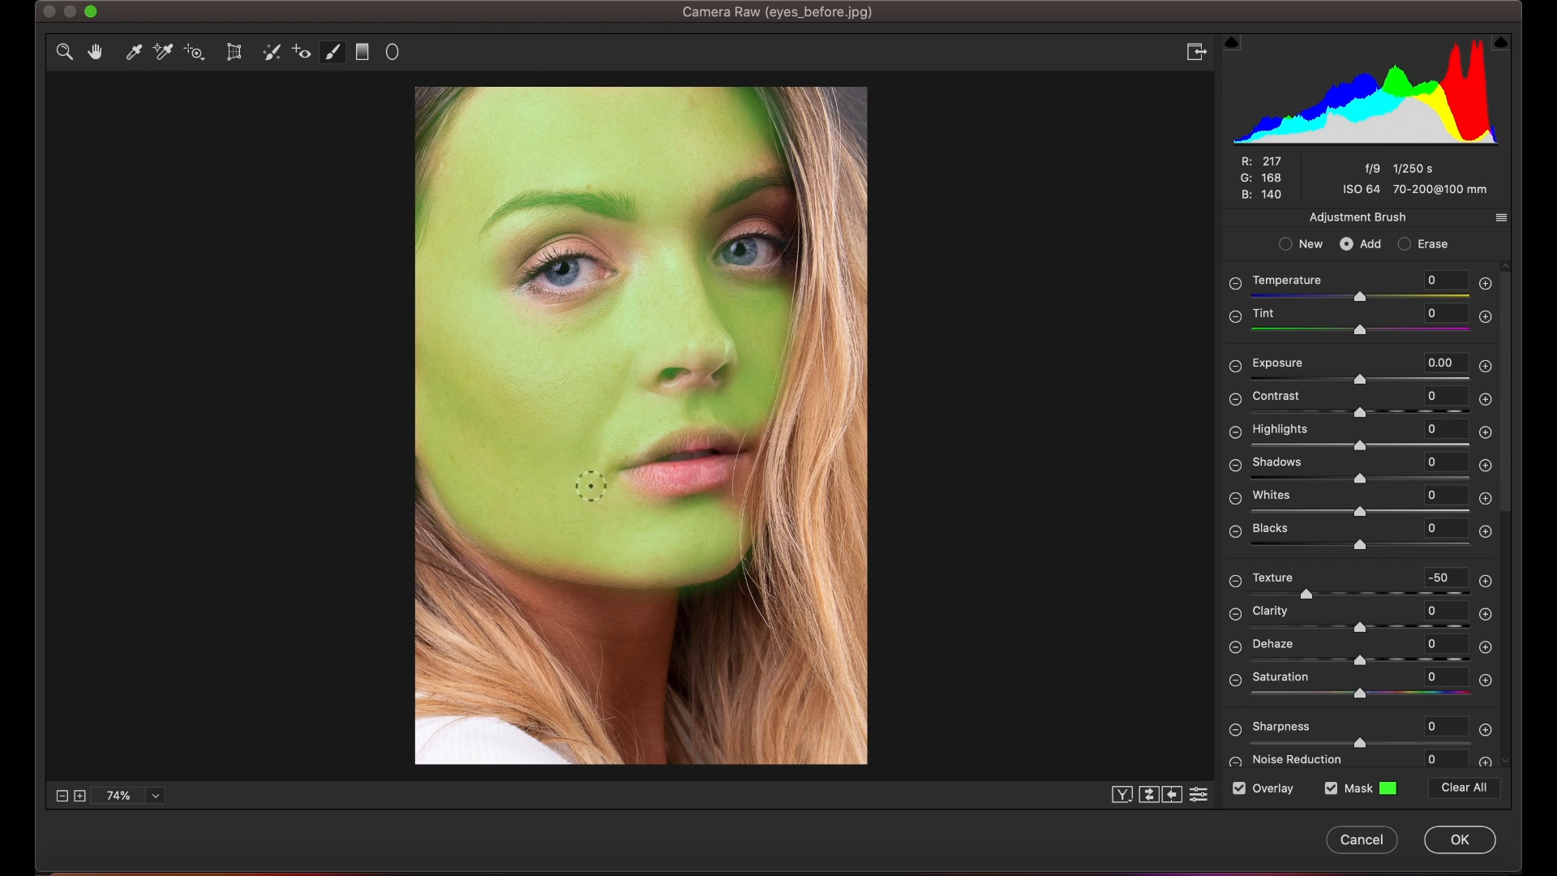
mouse_move(690, 526)
left_mouse_down()
mouse_move(738, 493)
mouse_move(700, 546)
mouse_move(708, 559)
mouse_move(585, 565)
mouse_move(502, 538)
left_mouse_up()
left_click_drag(463, 485, 423, 382)
left_click_drag(431, 326, 434, 268)
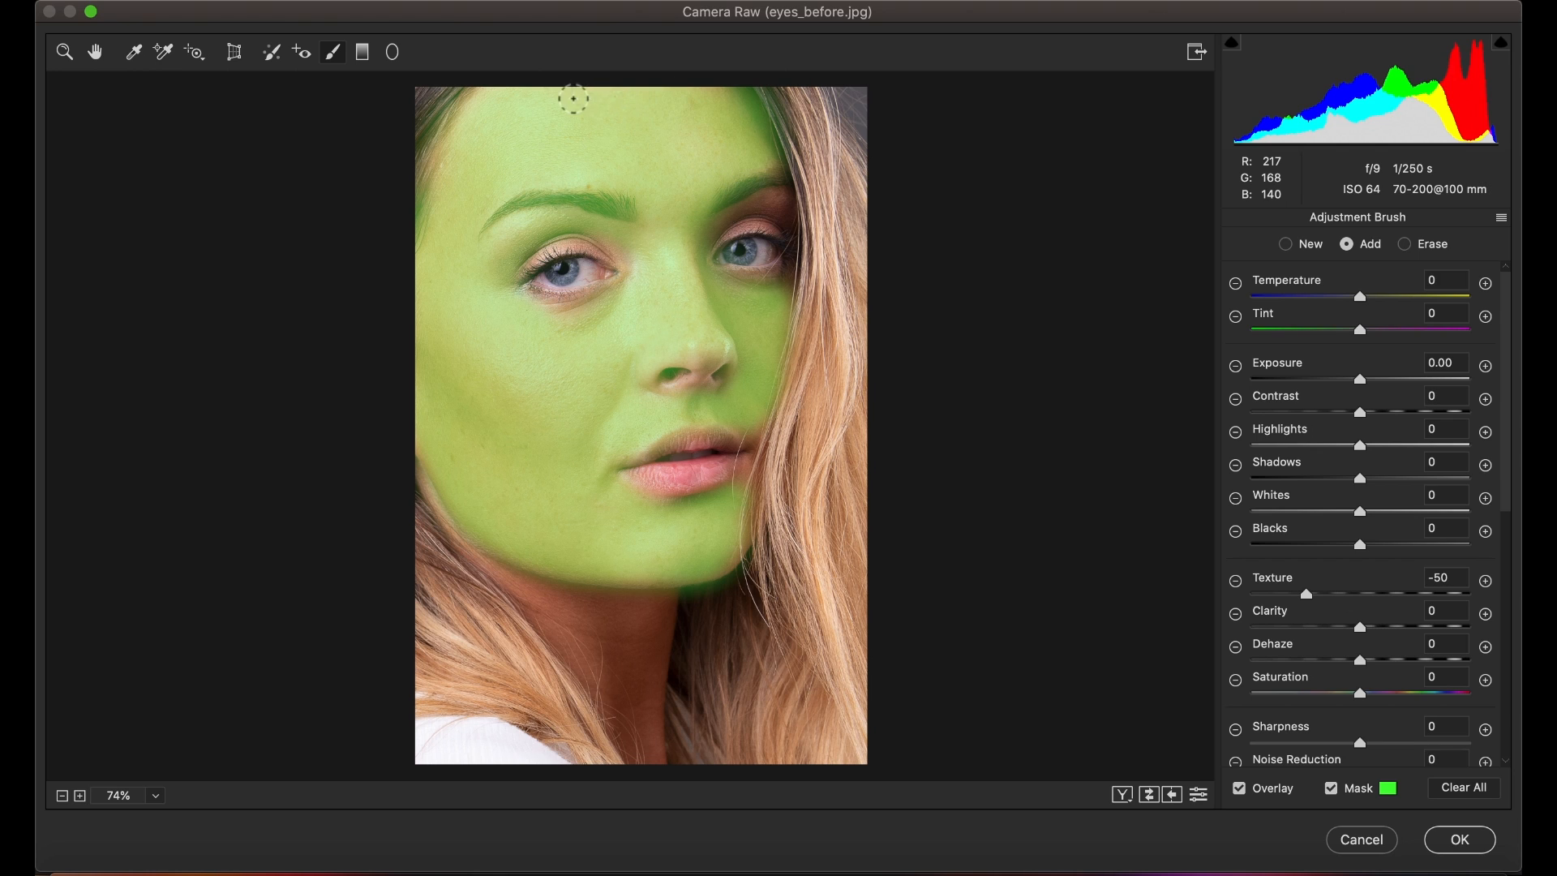
left_click_drag(668, 196, 705, 235)
Step: Erase the mask from the eyes, brows, nostrils, lips and hair edges, touch up missed skin, then hide the mask overlay
key("alt")
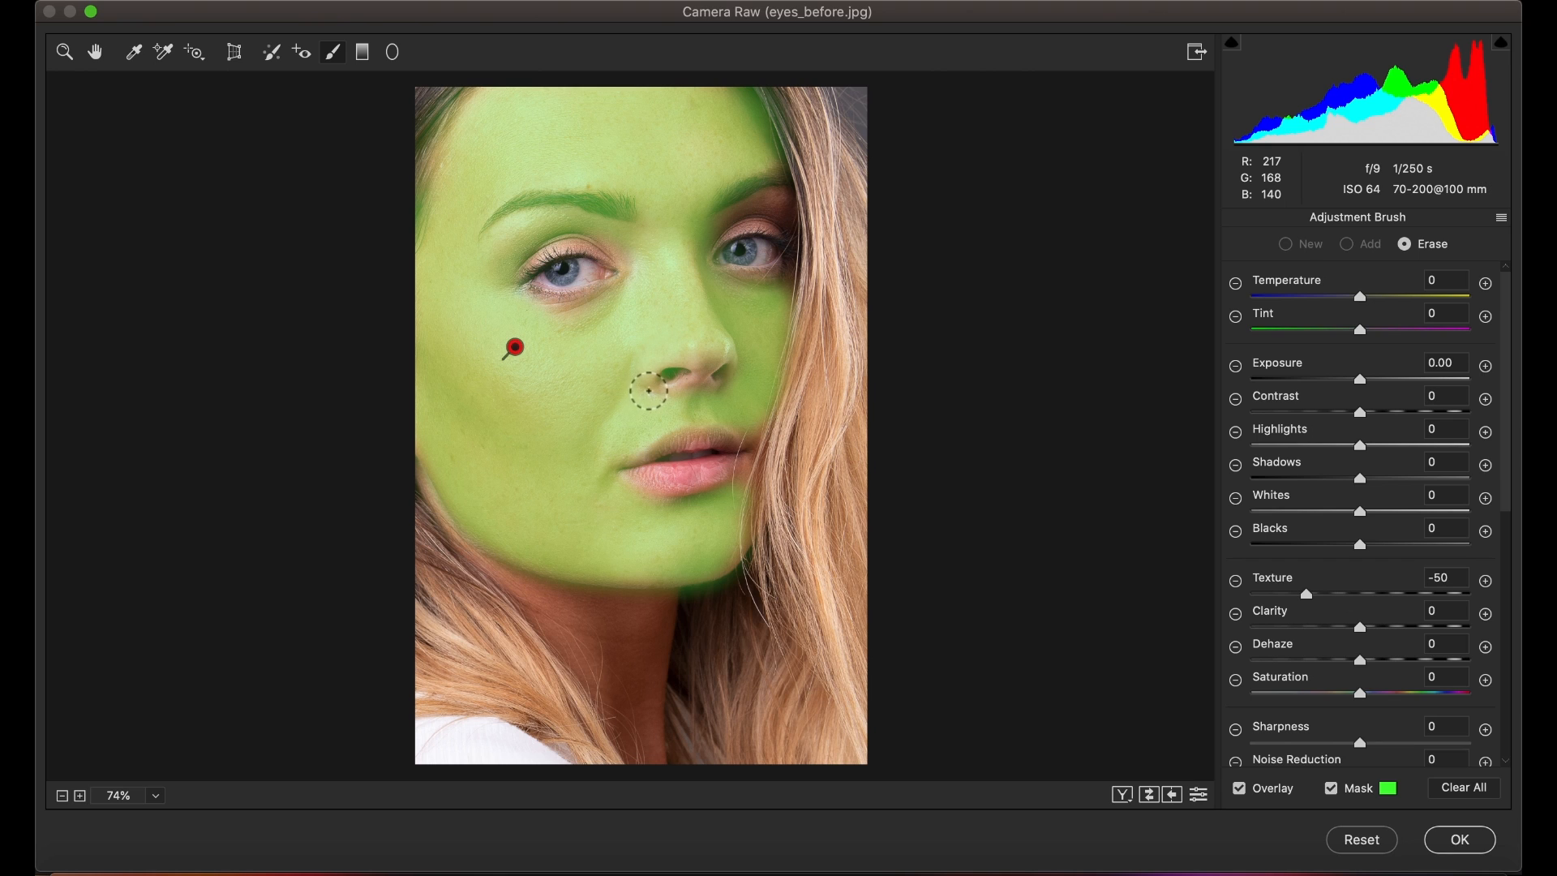
mouse_move(473, 566)
left_mouse_down()
mouse_move(552, 617)
mouse_move(606, 622)
mouse_move(594, 610)
left_mouse_up()
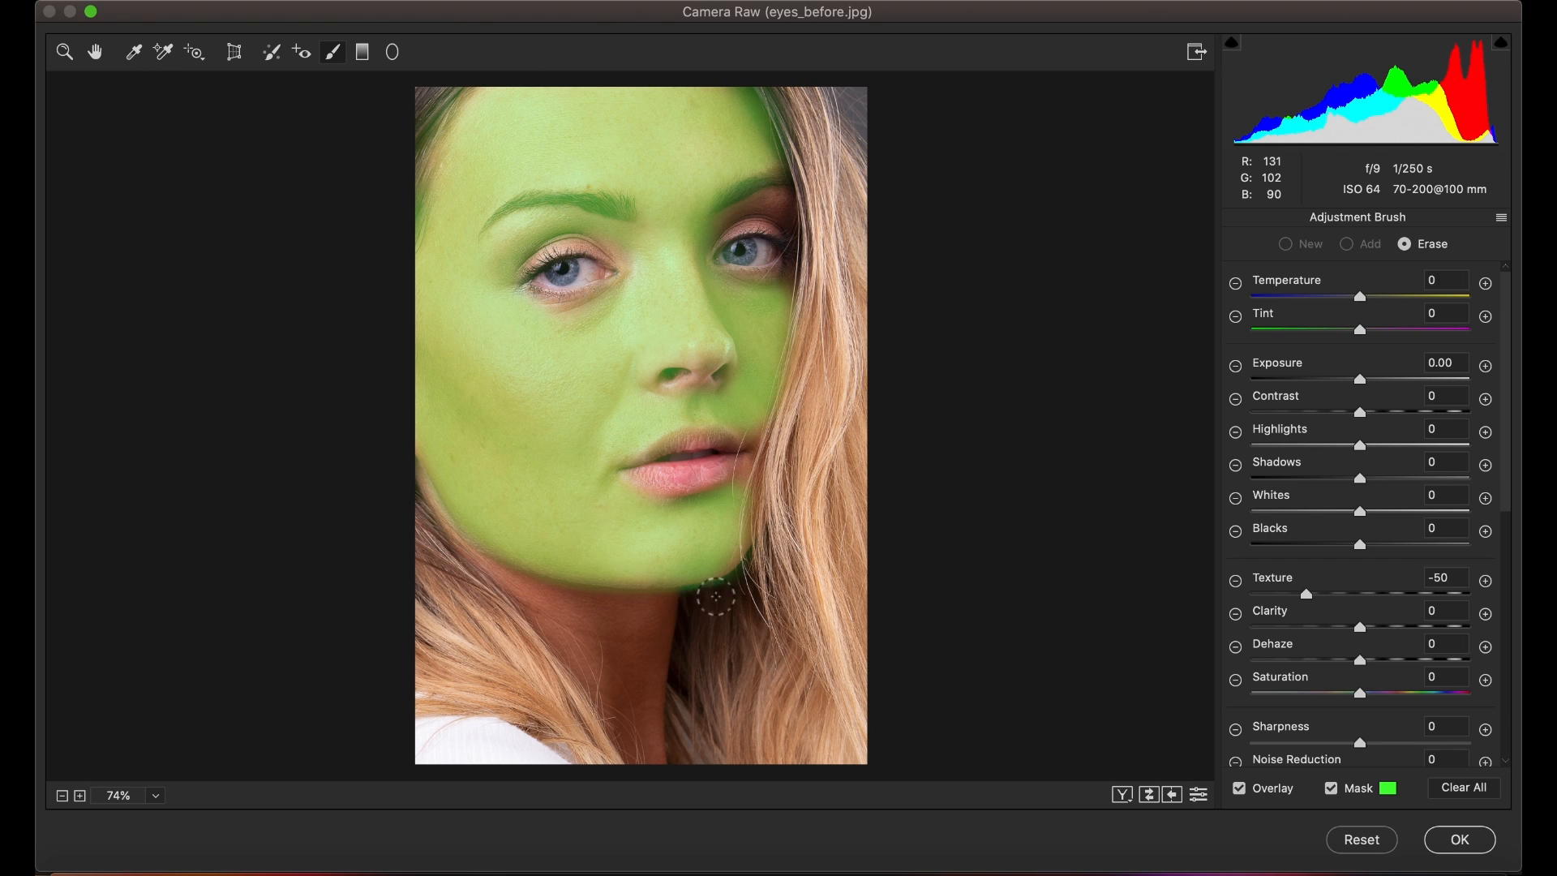
mouse_move(533, 599)
left_mouse_down()
mouse_move(688, 612)
mouse_move(673, 614)
mouse_move(675, 552)
left_mouse_up()
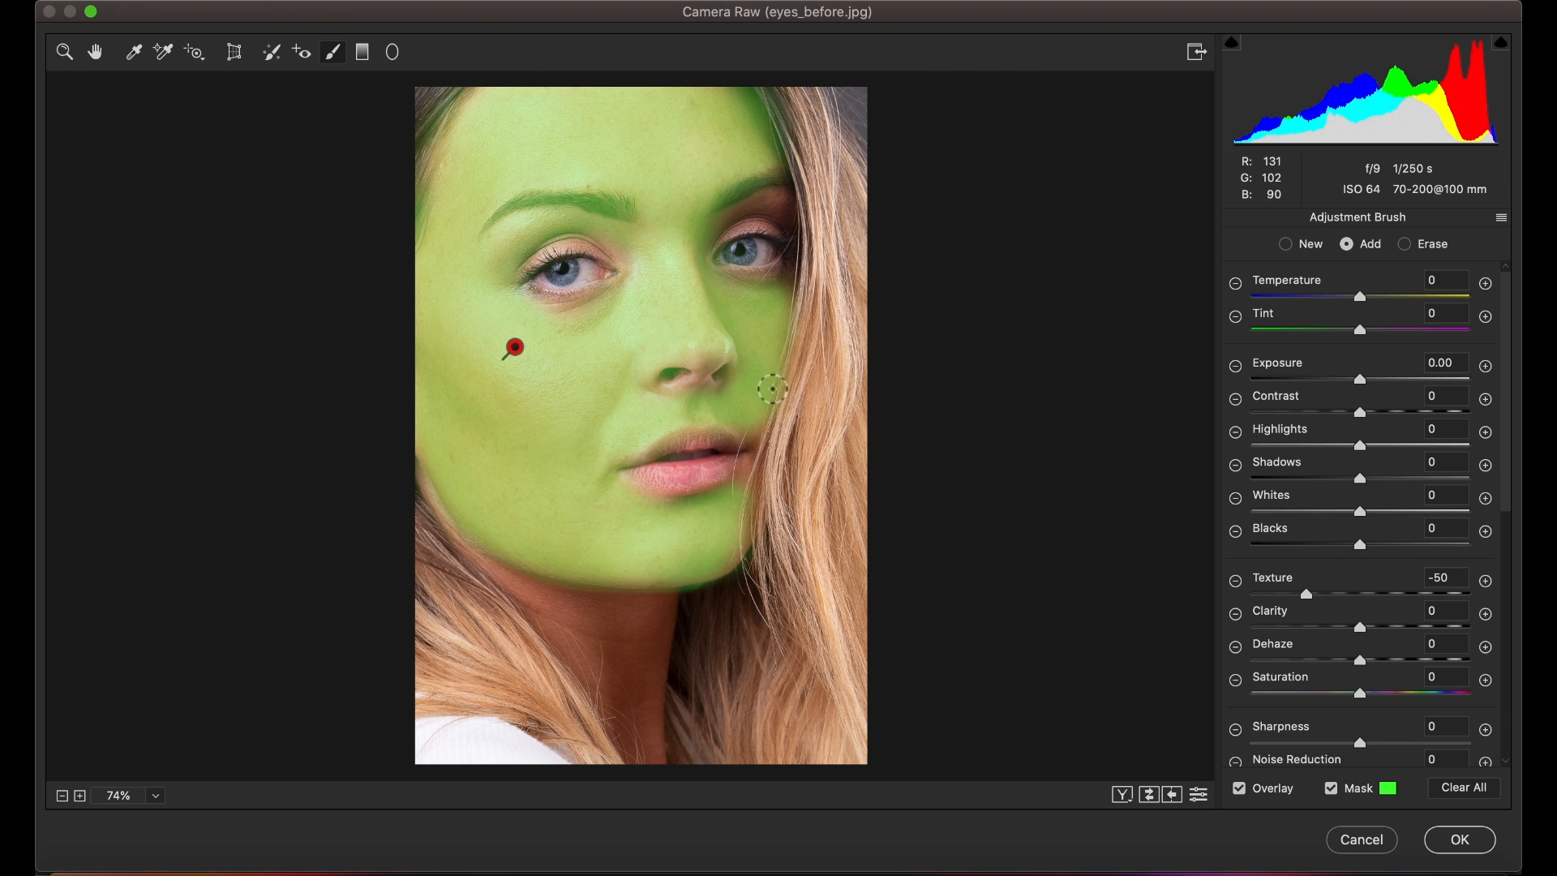
key("alt")
mouse_move(654, 472)
left_mouse_down()
mouse_move(735, 459)
mouse_move(631, 472)
mouse_move(740, 455)
left_mouse_up()
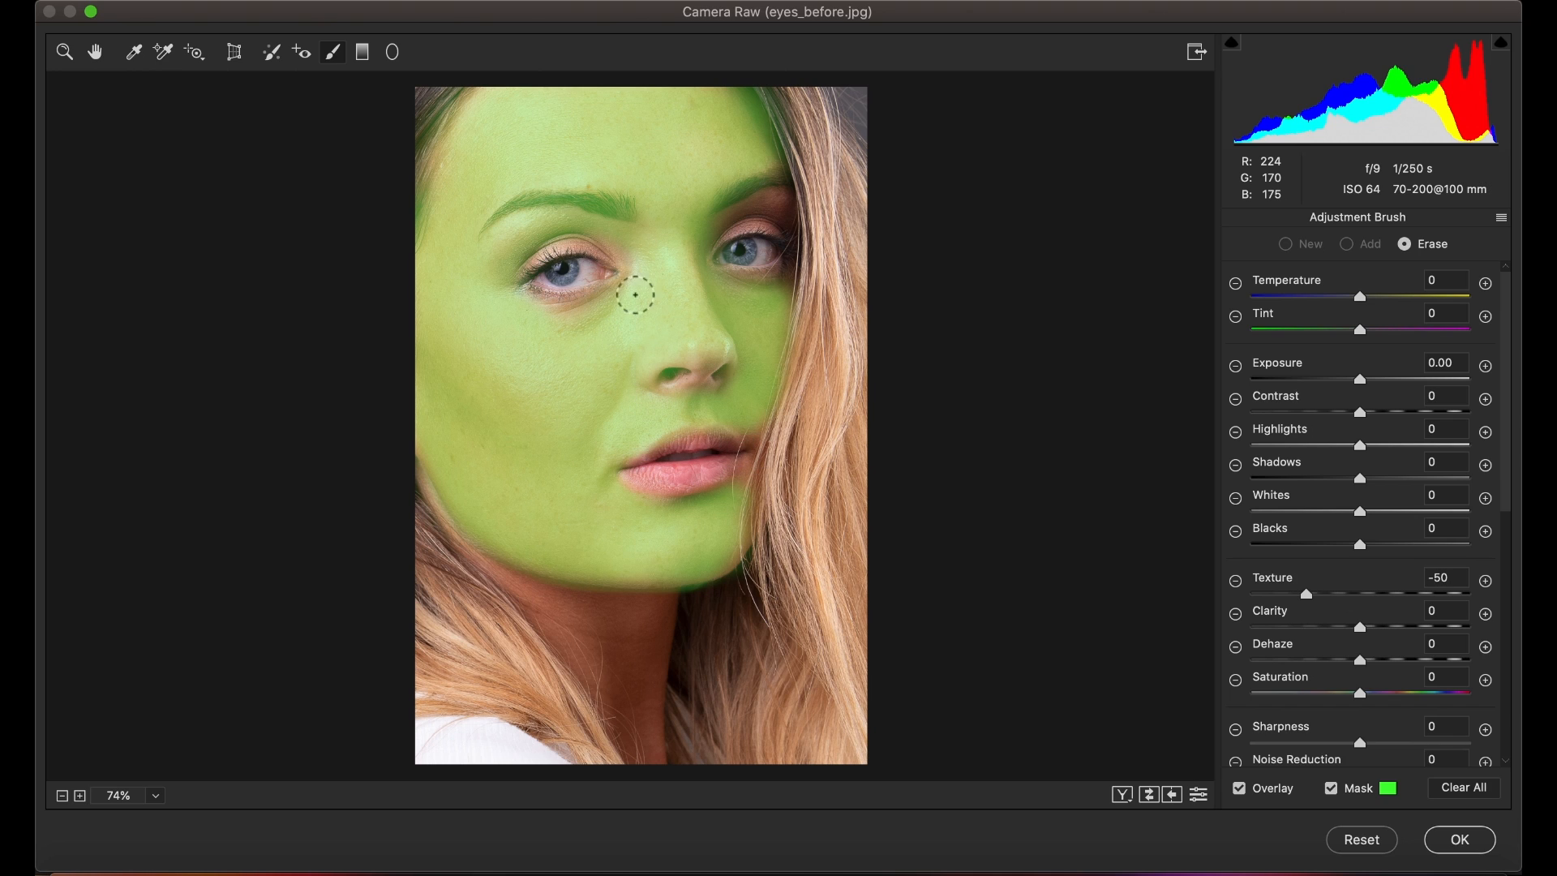
left_click_drag(695, 328, 665, 336)
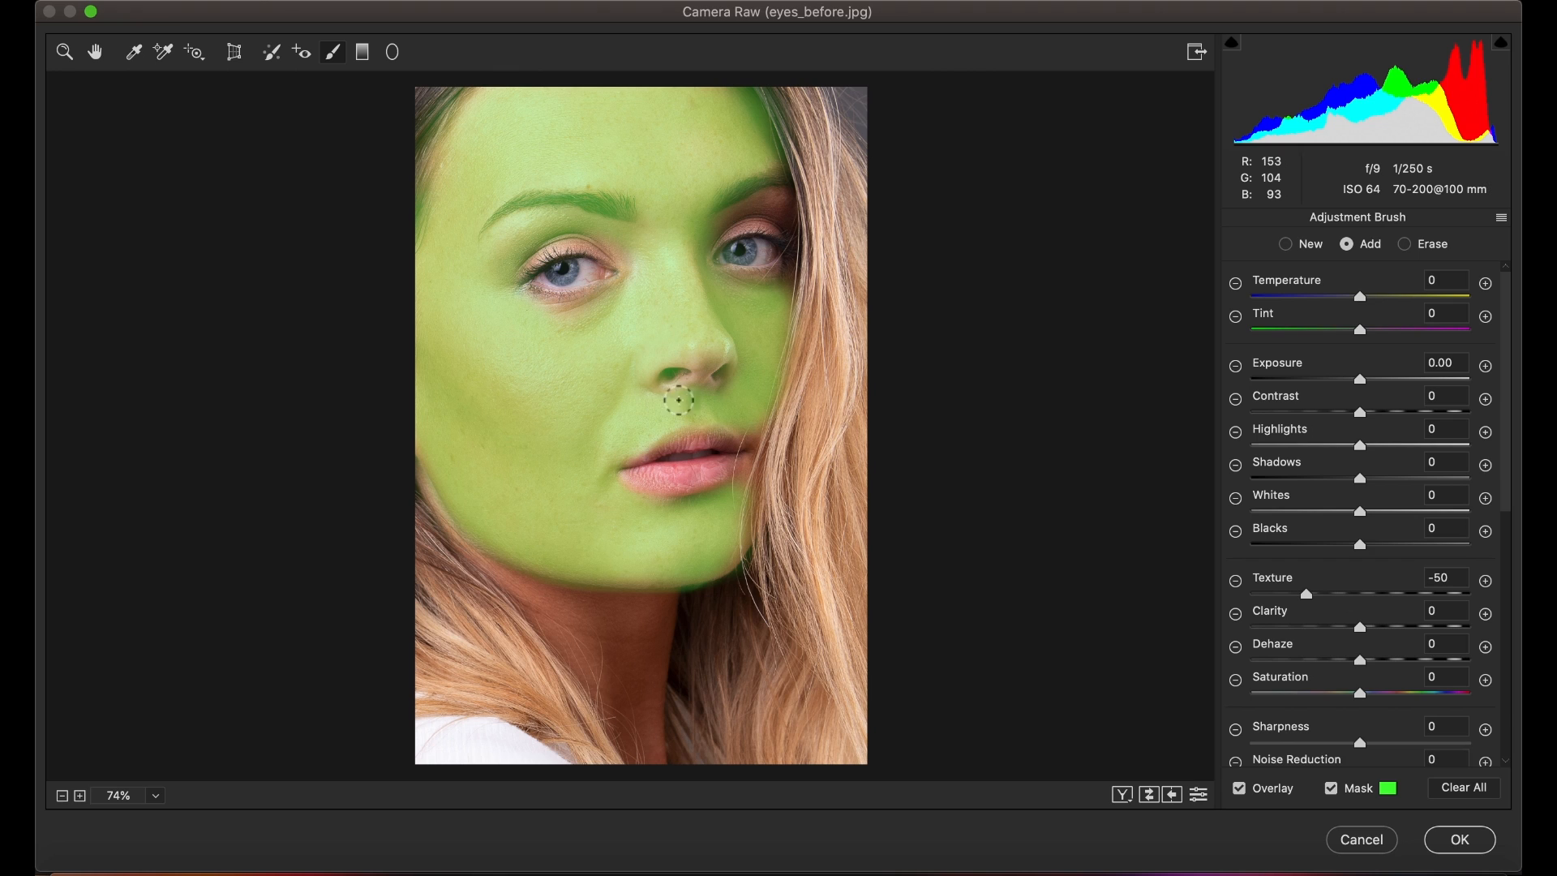
mouse_move(657, 404)
left_mouse_down()
mouse_move(666, 349)
mouse_move(669, 369)
mouse_move(709, 372)
mouse_move(690, 359)
mouse_move(665, 390)
left_mouse_up()
mouse_move(692, 327)
left_mouse_down()
mouse_move(641, 366)
mouse_move(688, 339)
left_mouse_up()
mouse_move(639, 284)
left_mouse_down()
mouse_move(593, 331)
mouse_move(544, 329)
mouse_move(540, 309)
mouse_move(572, 317)
mouse_move(610, 292)
mouse_move(527, 304)
left_mouse_up()
key("alt")
key("alt")
mouse_move(624, 242)
left_mouse_down()
mouse_move(558, 217)
mouse_move(509, 247)
mouse_move(549, 237)
left_mouse_up()
mouse_move(636, 194)
left_mouse_down()
mouse_move(543, 197)
mouse_move(487, 233)
mouse_move(570, 193)
mouse_move(777, 233)
mouse_move(715, 206)
mouse_move(760, 180)
left_mouse_up()
key("alt")
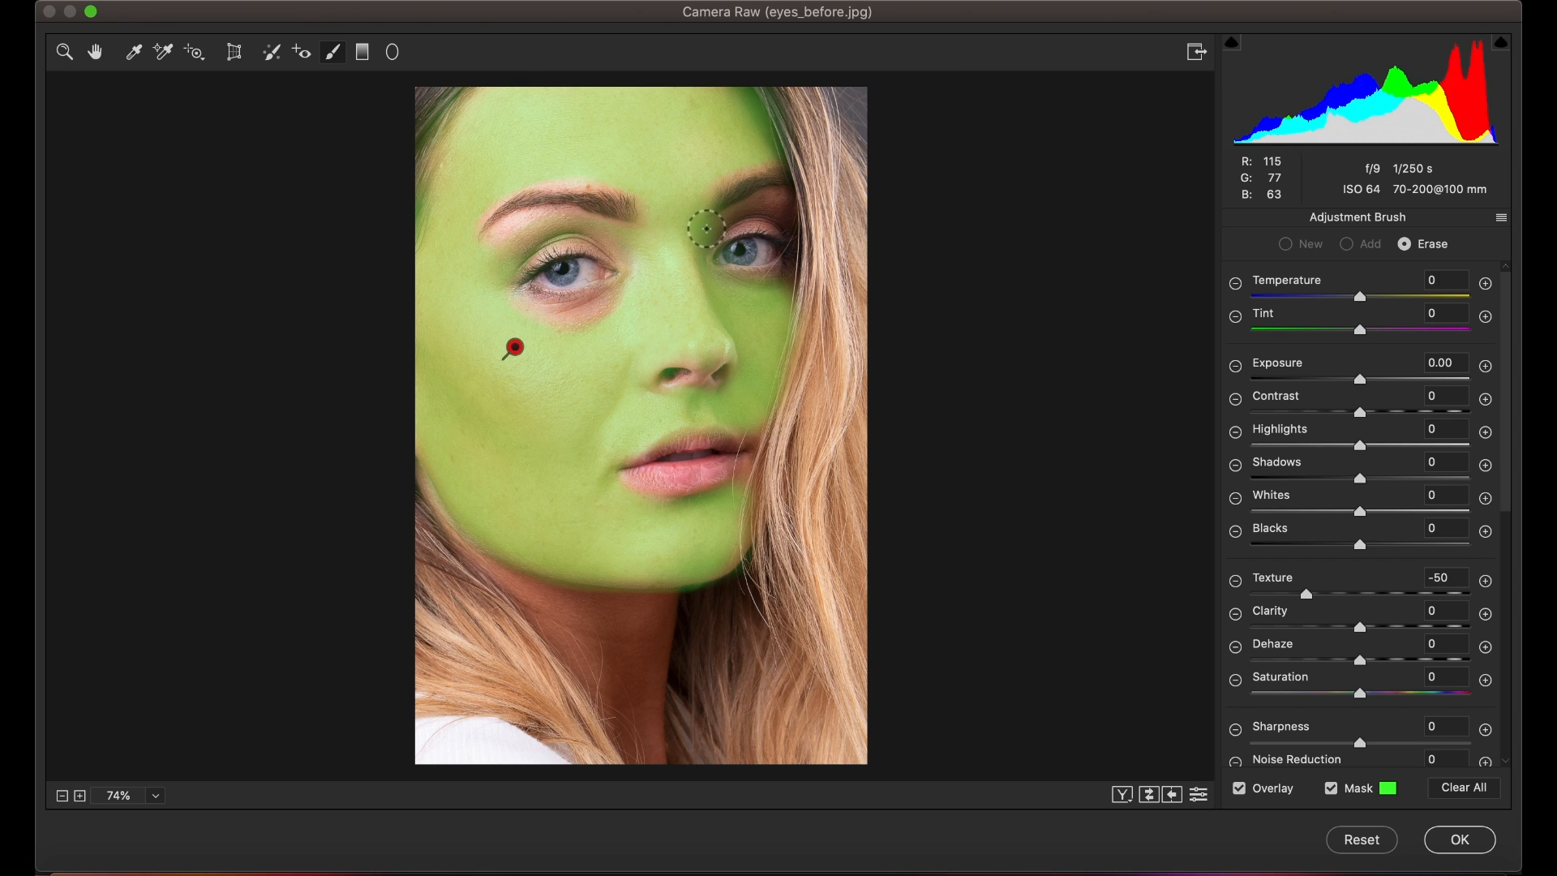
mouse_move(713, 227)
left_mouse_down()
mouse_move(785, 207)
mouse_move(735, 235)
left_mouse_up()
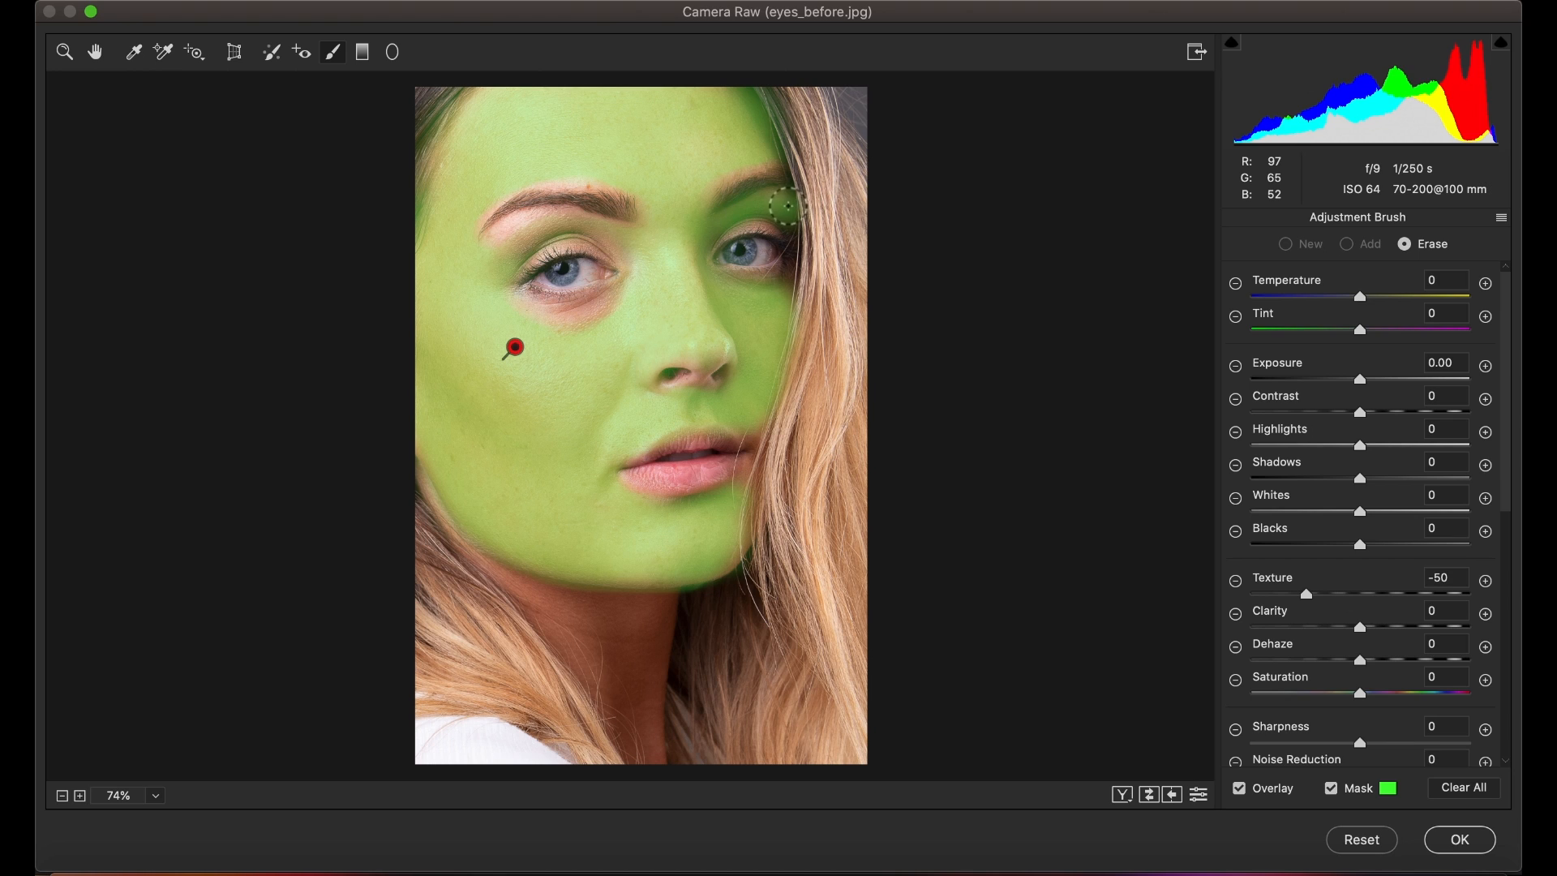
mouse_move(787, 205)
left_mouse_down()
mouse_move(714, 231)
mouse_move(783, 209)
mouse_move(735, 224)
left_mouse_up()
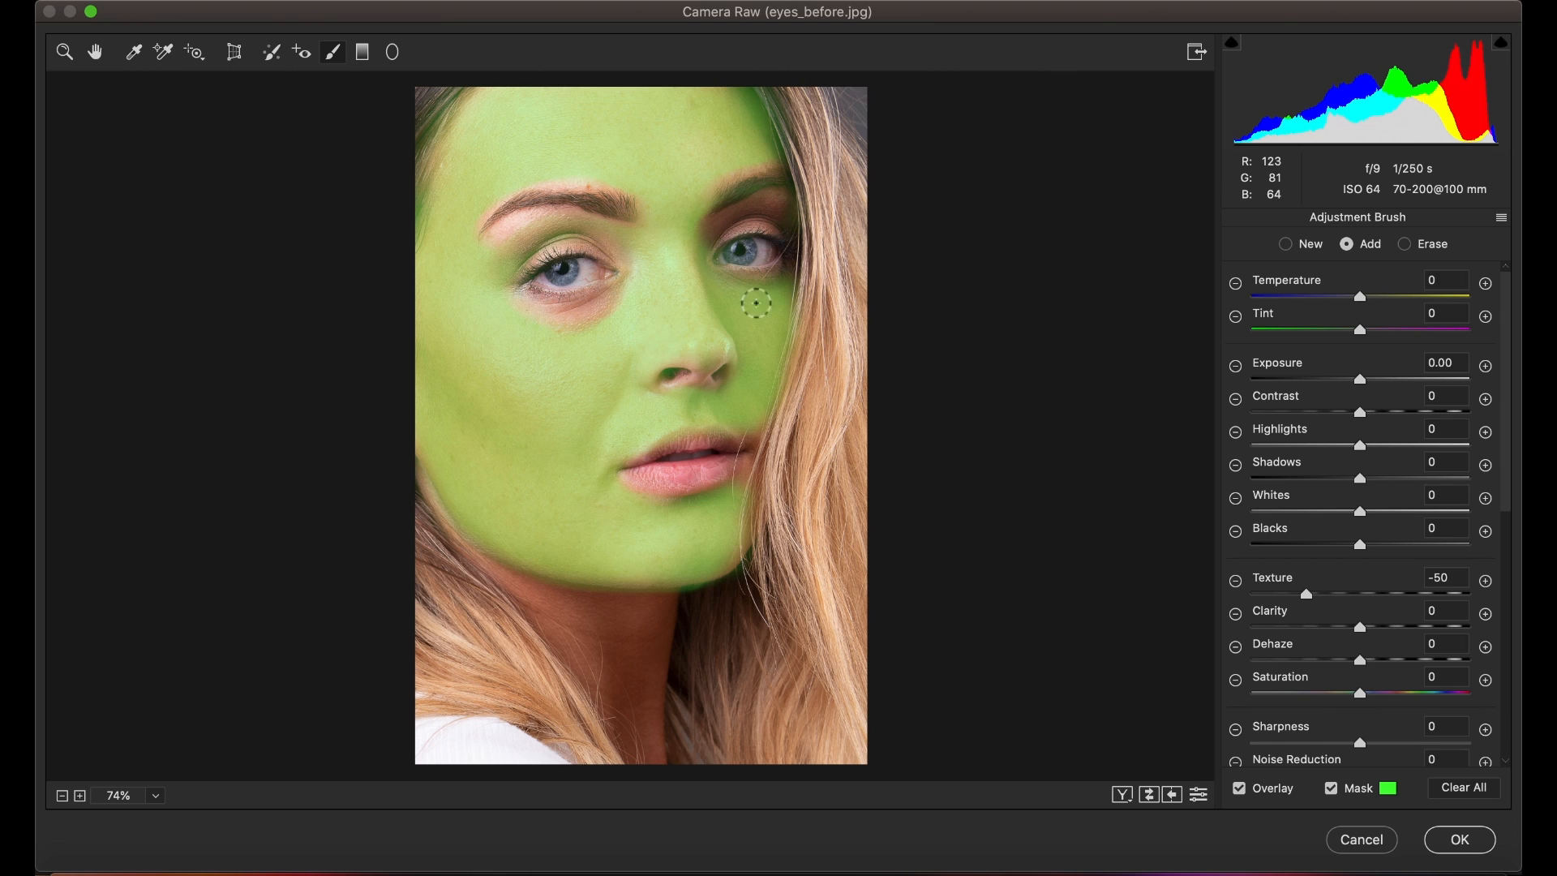
mouse_move(705, 240)
left_mouse_down()
mouse_move(699, 277)
mouse_move(725, 272)
left_mouse_up()
key("y")
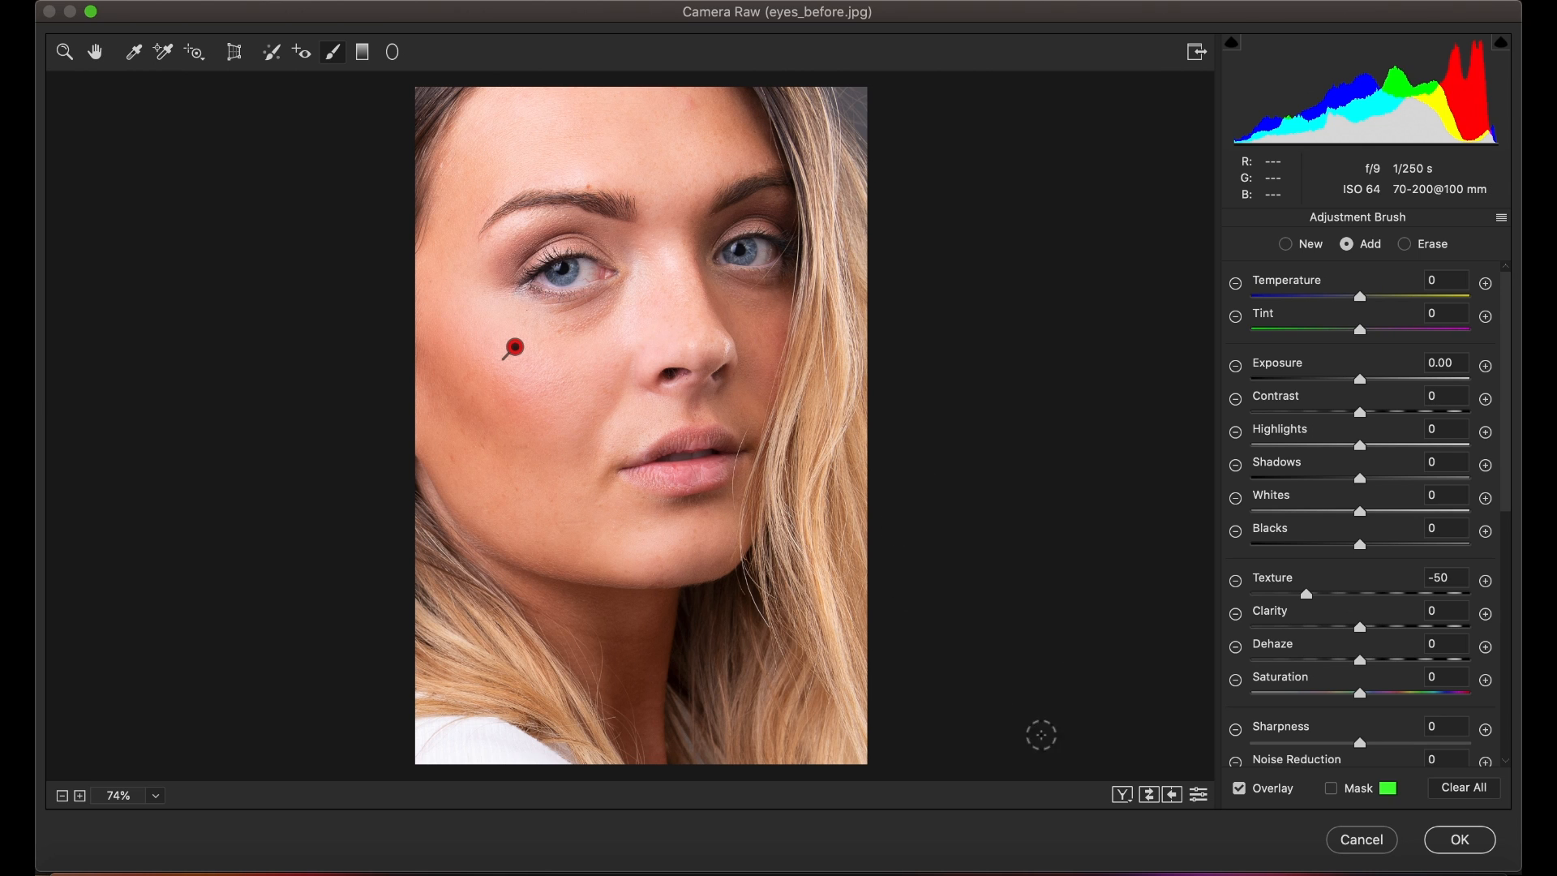
Step: Compare before and after side by side and fine-tune the brush's Texture to -48
left_click(1123, 797)
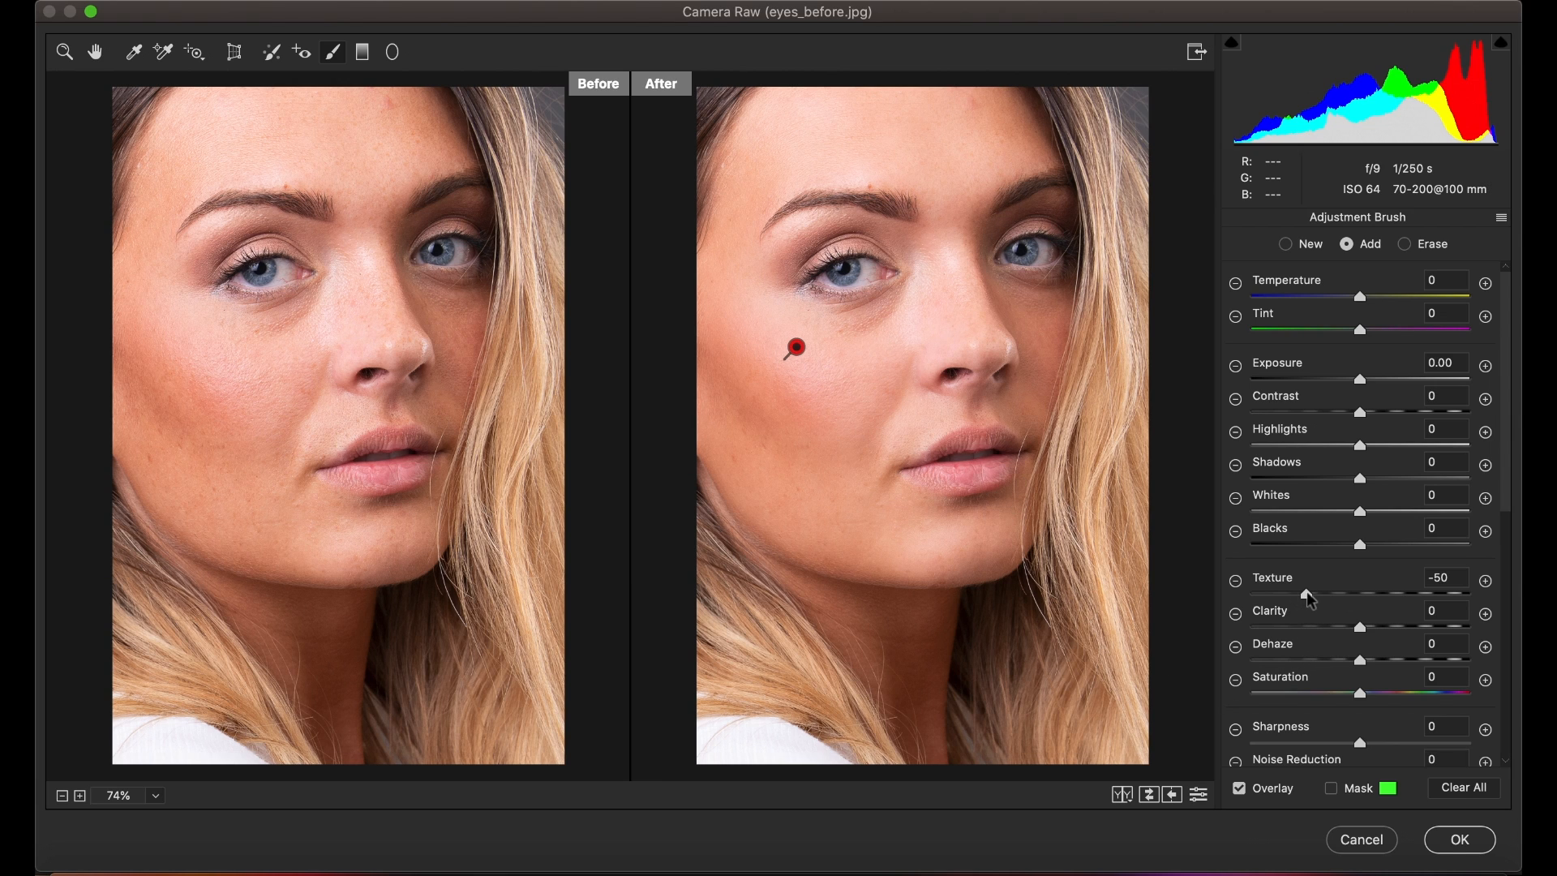
left_click_drag(1307, 598, 1254, 599)
left_click_drag(1252, 600, 1301, 619)
left_click_drag(1311, 615, 1315, 600)
left_click_drag(1318, 610, 1319, 610)
left_click_drag(1311, 602, 1310, 602)
key("Return")
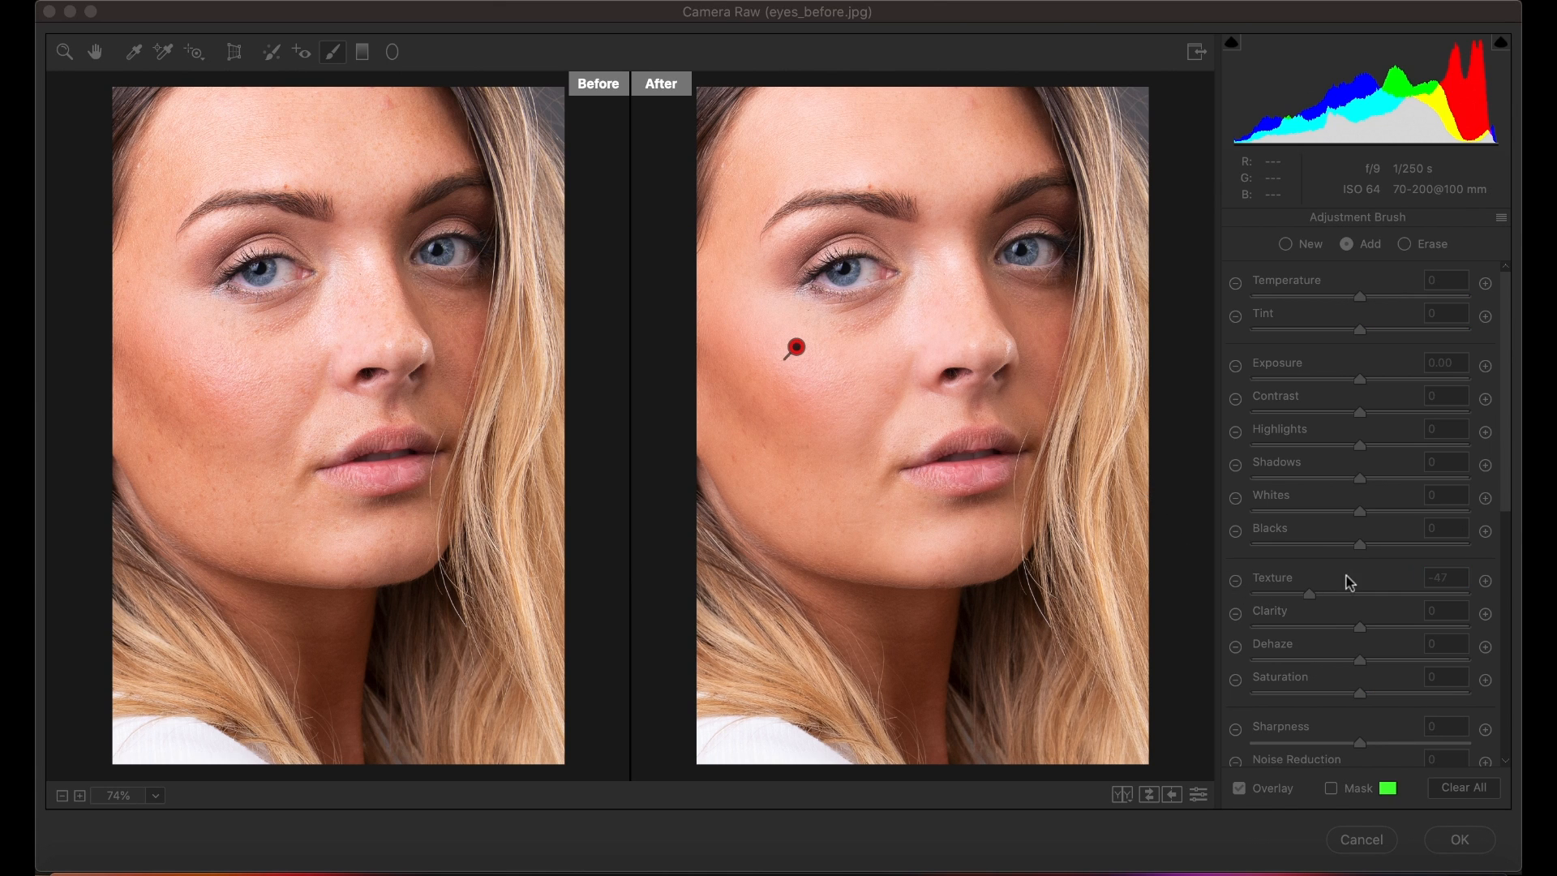
left_click(1161, 346)
key("Down")
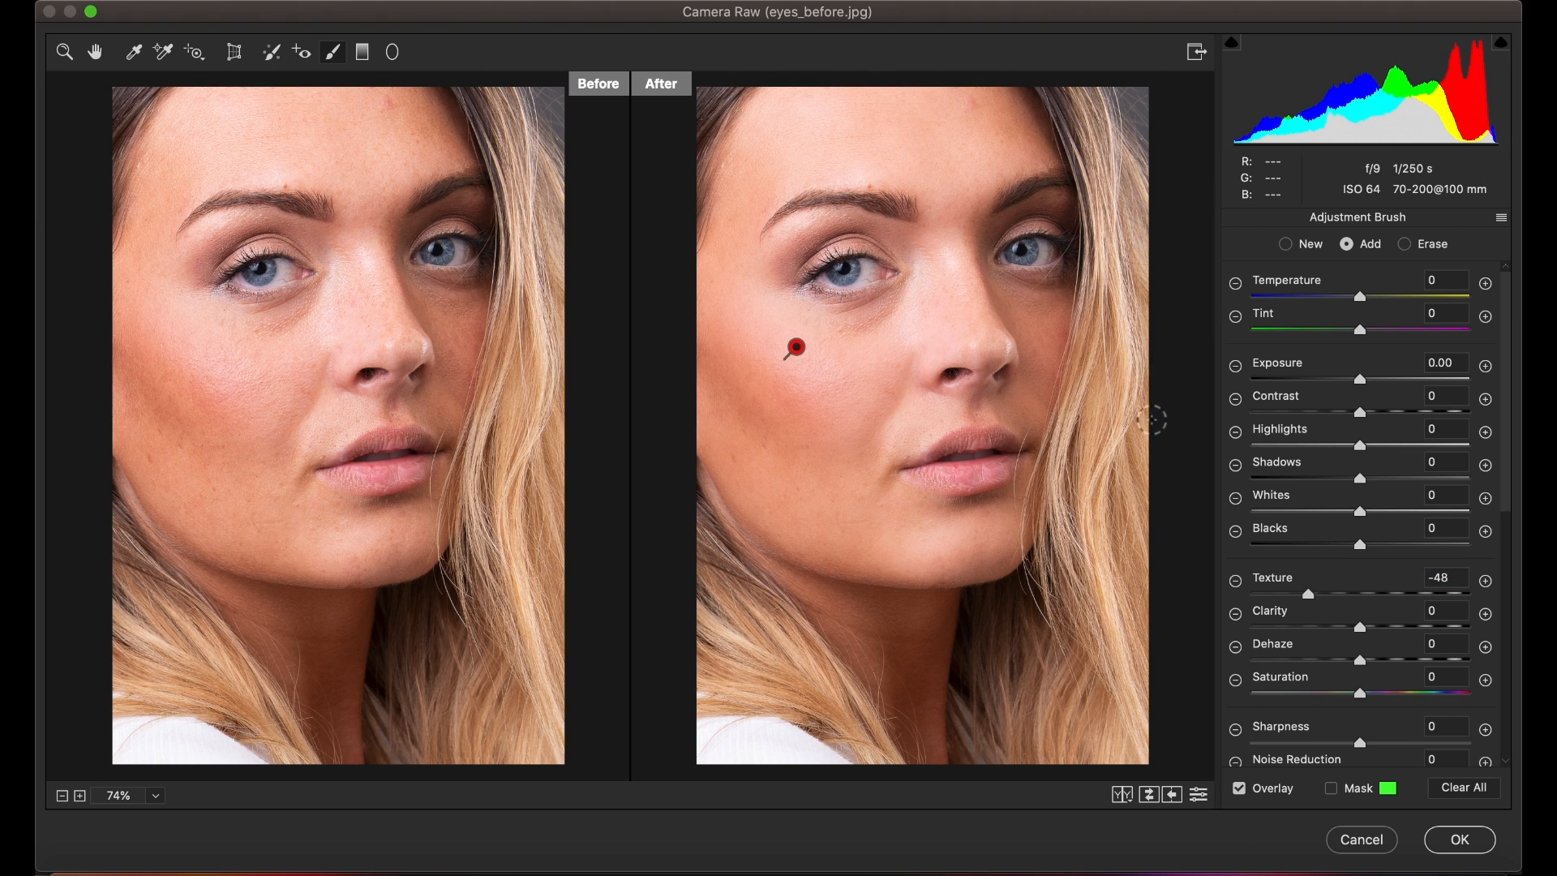